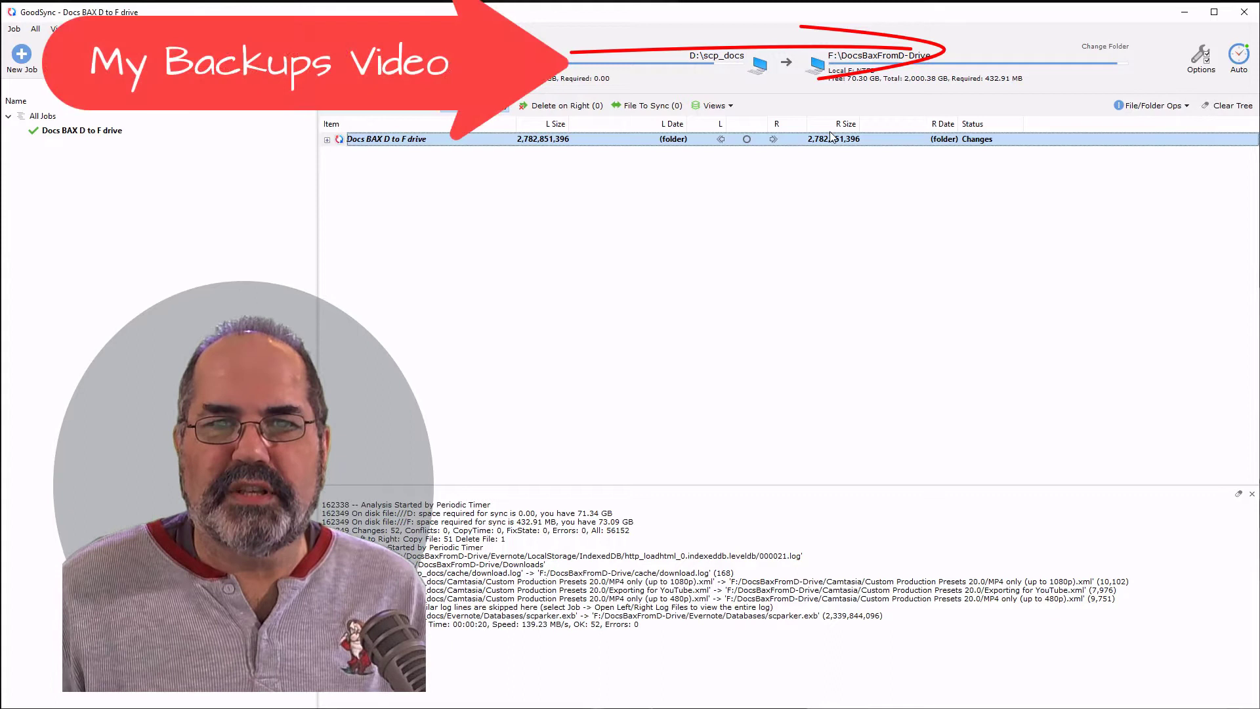
Select the existing Docs BAX job syncing D:\scp_docs to F:\DocsBaxFromD-Drive.
{"action": "left_click", "coordinate": [231, 181]}
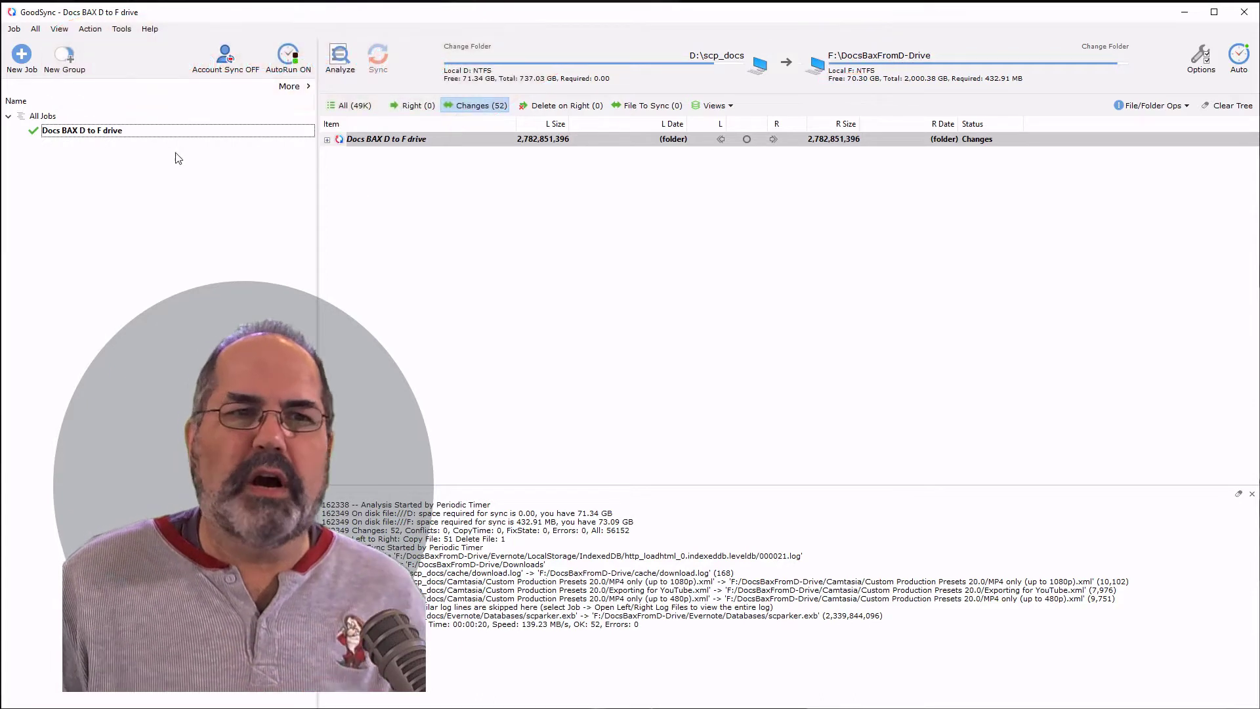
Create a new Synchronize-type job named 'USITT from Win to Mac'.
{"action": "left_click", "coordinate": [22, 59]}
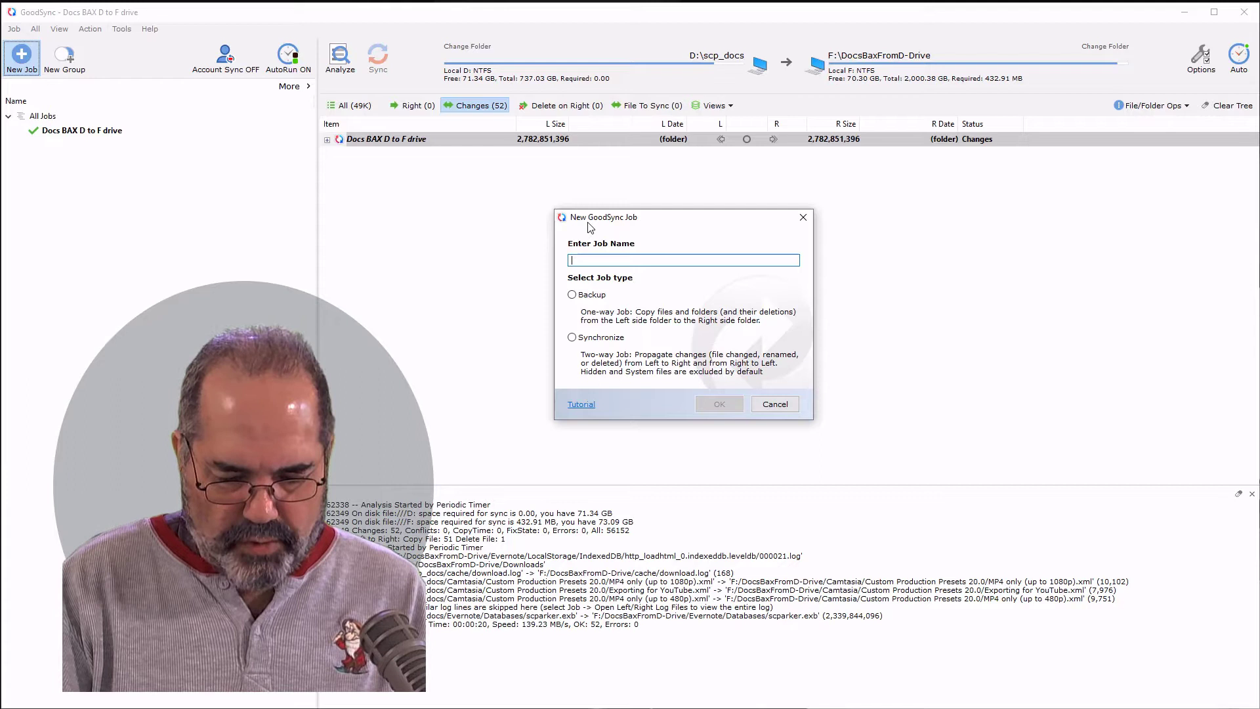
{"action": "type", "text": "USITT from Win"}
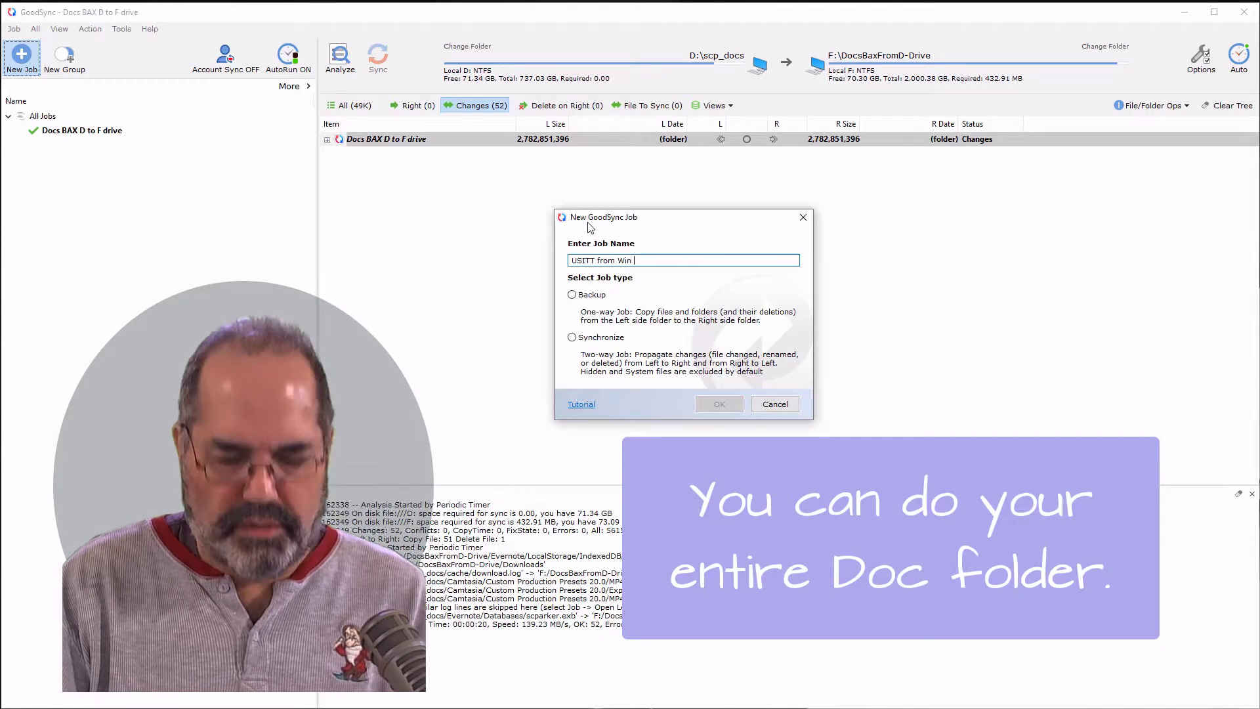
{"action": "type", "text": " to Mac"}
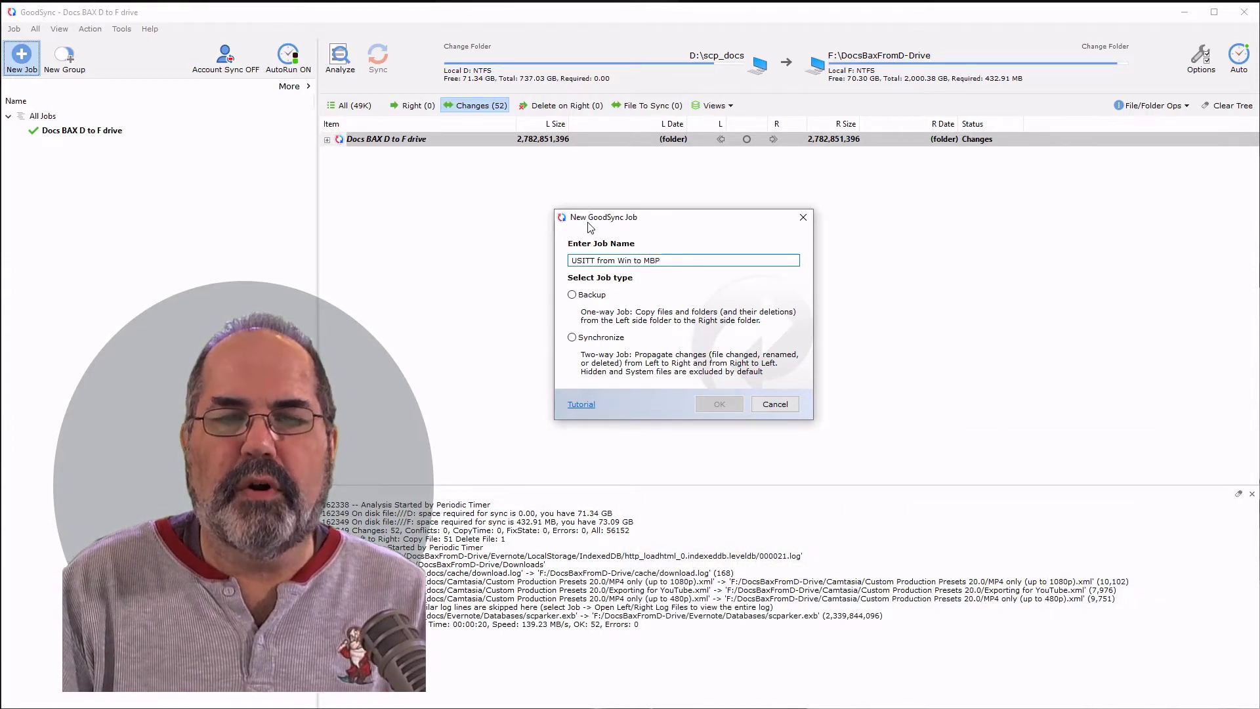
{"action": "left_click", "coordinate": [573, 338]}
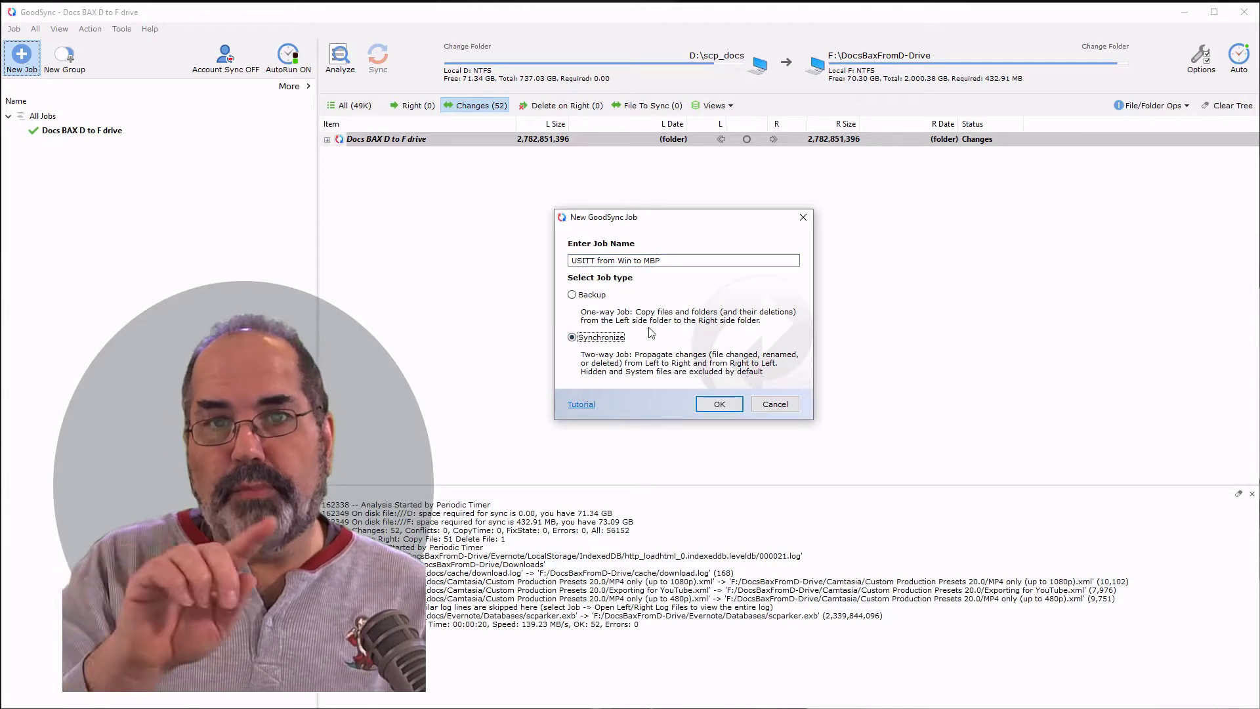
{"action": "left_click", "coordinate": [700, 405]}
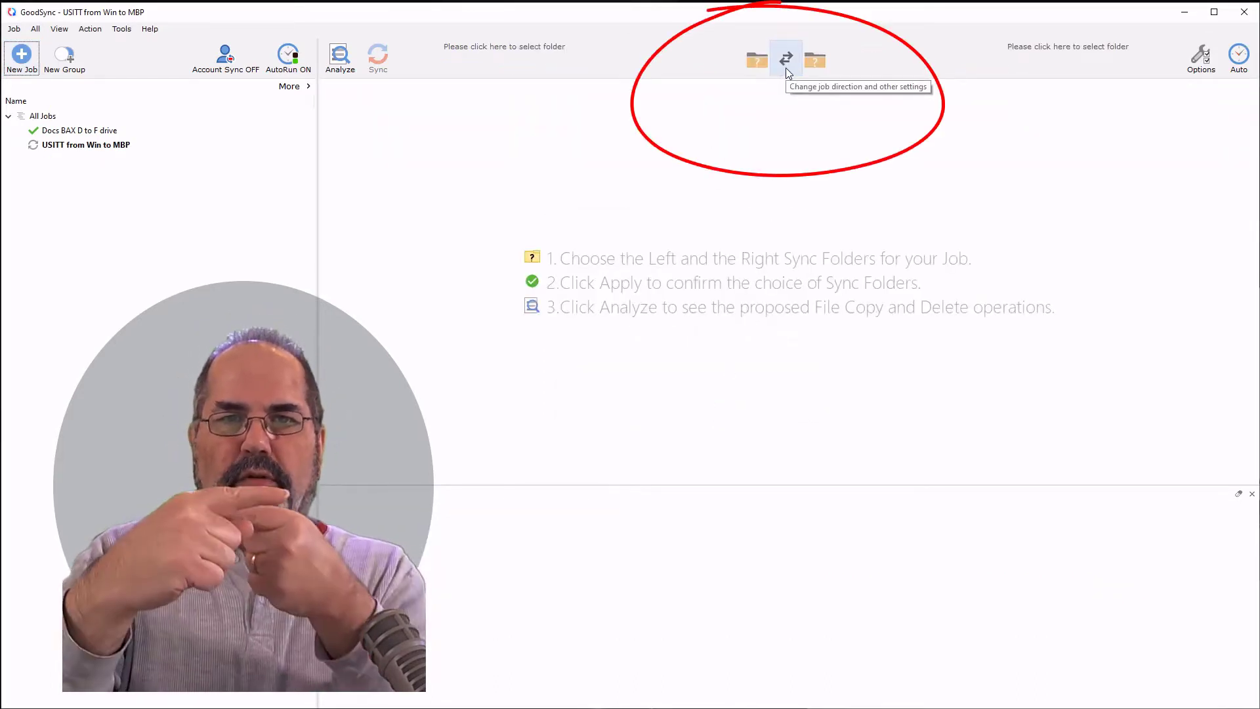
Browse My Computer > D: > scp_docs and choose USITT2020 as the left folder.
{"action": "left_click", "coordinate": [619, 62]}
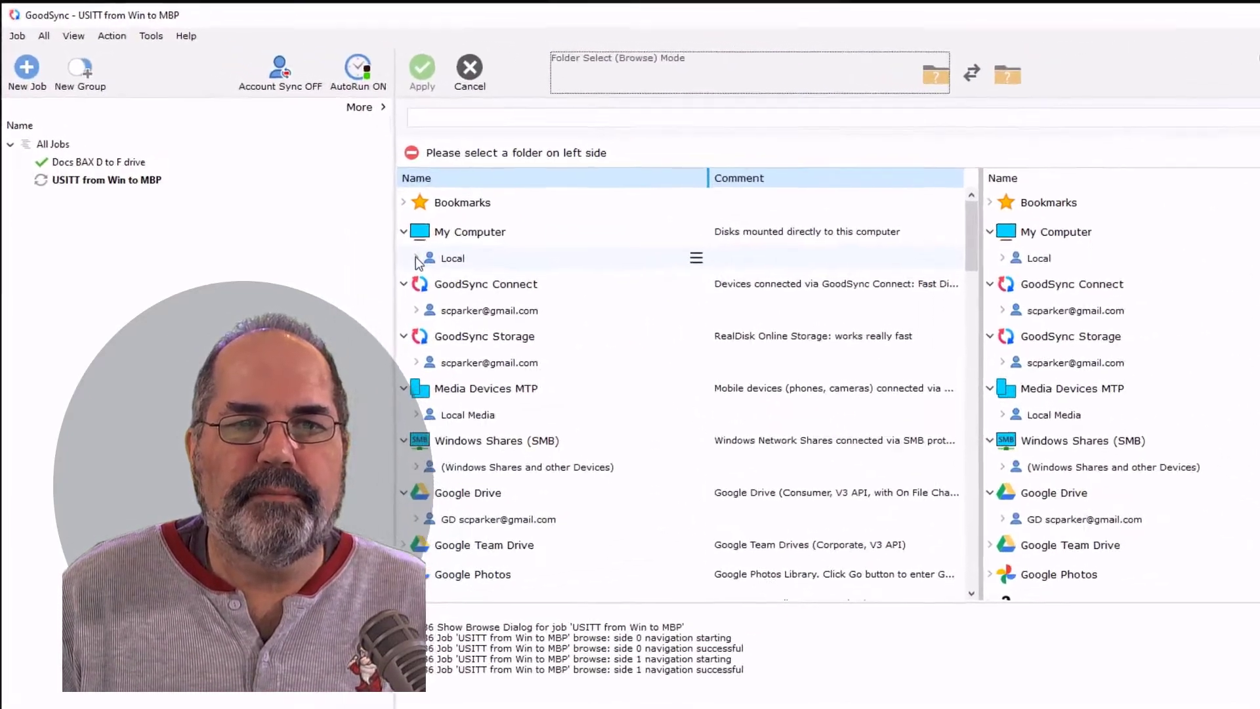
{"action": "left_click", "coordinate": [416, 258]}
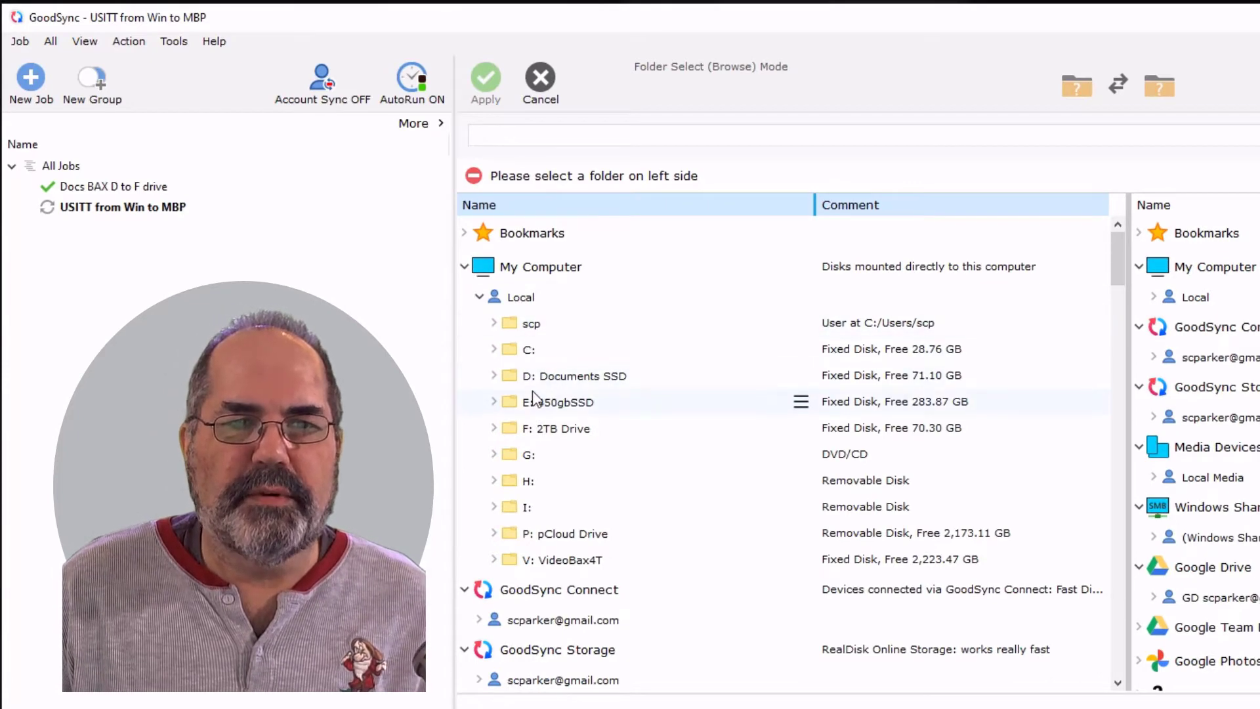
{"action": "left_click", "coordinate": [495, 375]}
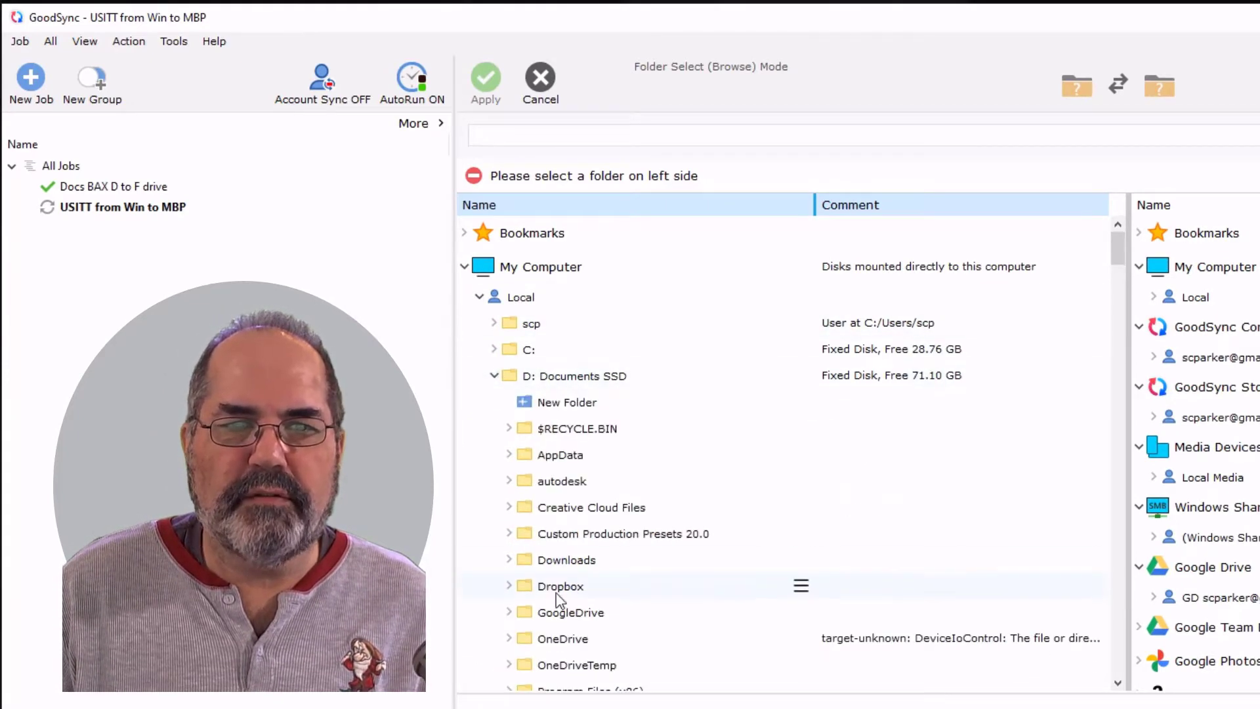
{"action": "scroll", "coordinate": [557, 597], "scroll_direction": "down", "scroll_amount": 2}
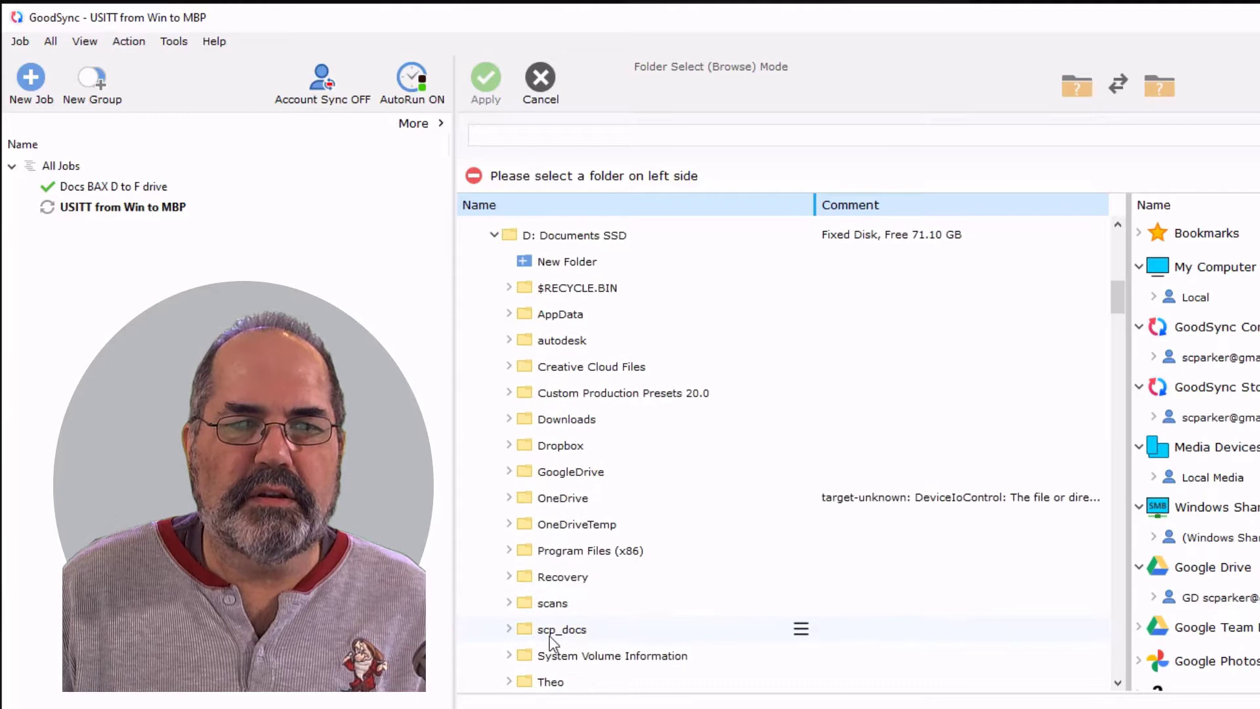
{"action": "double_click", "coordinate": [549, 634]}
{"action": "scroll", "coordinate": [538, 604], "scroll_direction": "down", "scroll_amount": 4}
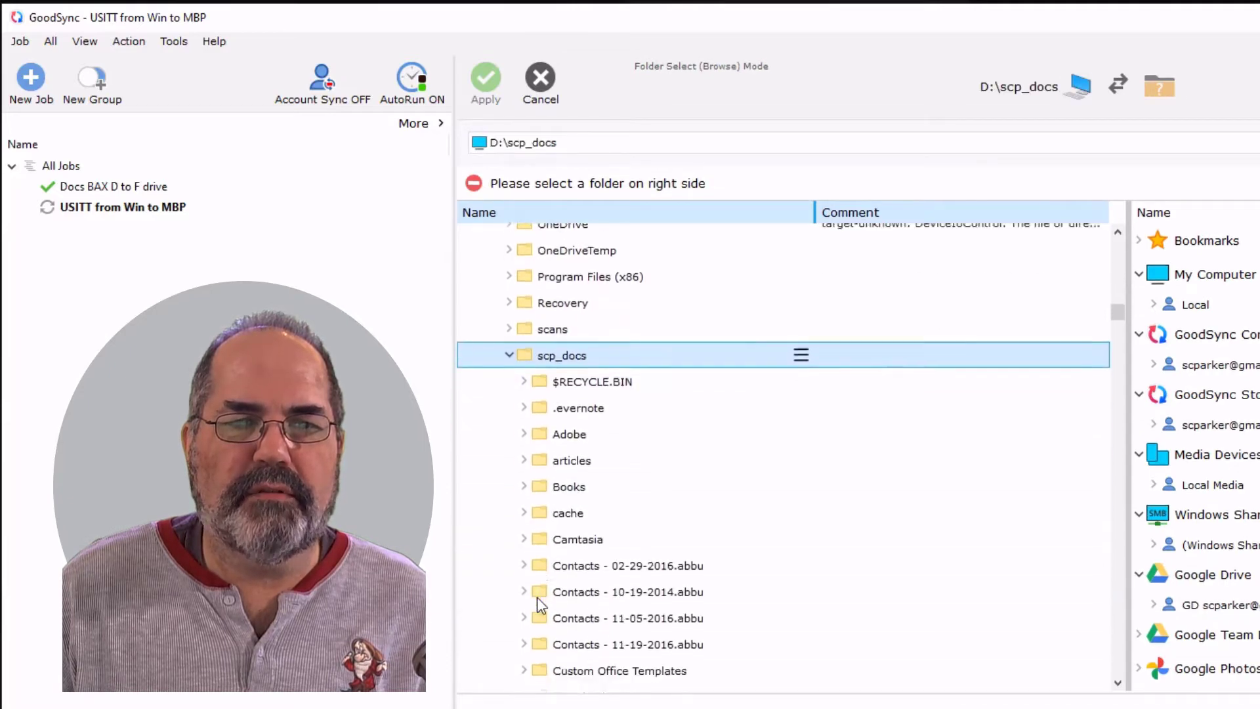
{"action": "scroll", "coordinate": [537, 597], "scroll_direction": "down", "scroll_amount": 9}
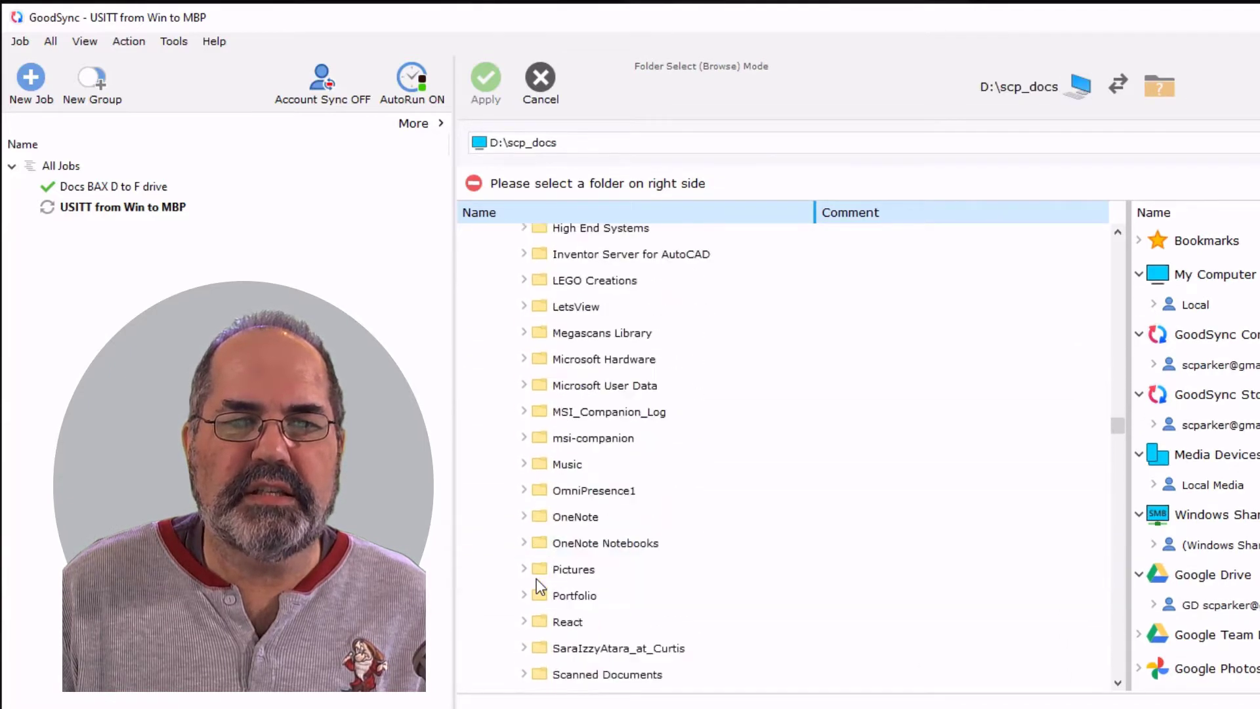
{"action": "scroll", "coordinate": [538, 584], "scroll_direction": "down", "scroll_amount": 5}
{"action": "double_click", "coordinate": [581, 605]}
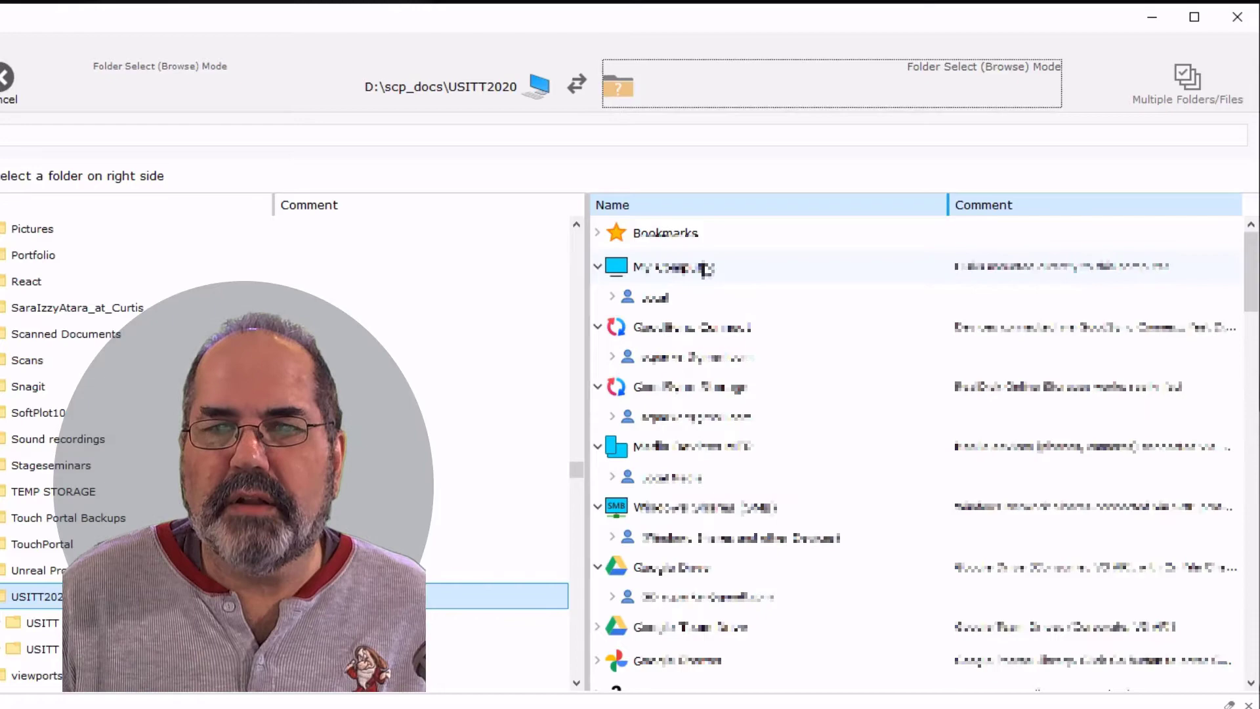
Expand the GoodSync Connect account in the right-side browser to list its connected computers.
{"action": "scroll", "coordinate": [753, 269], "scroll_direction": "down", "scroll_amount": 3}
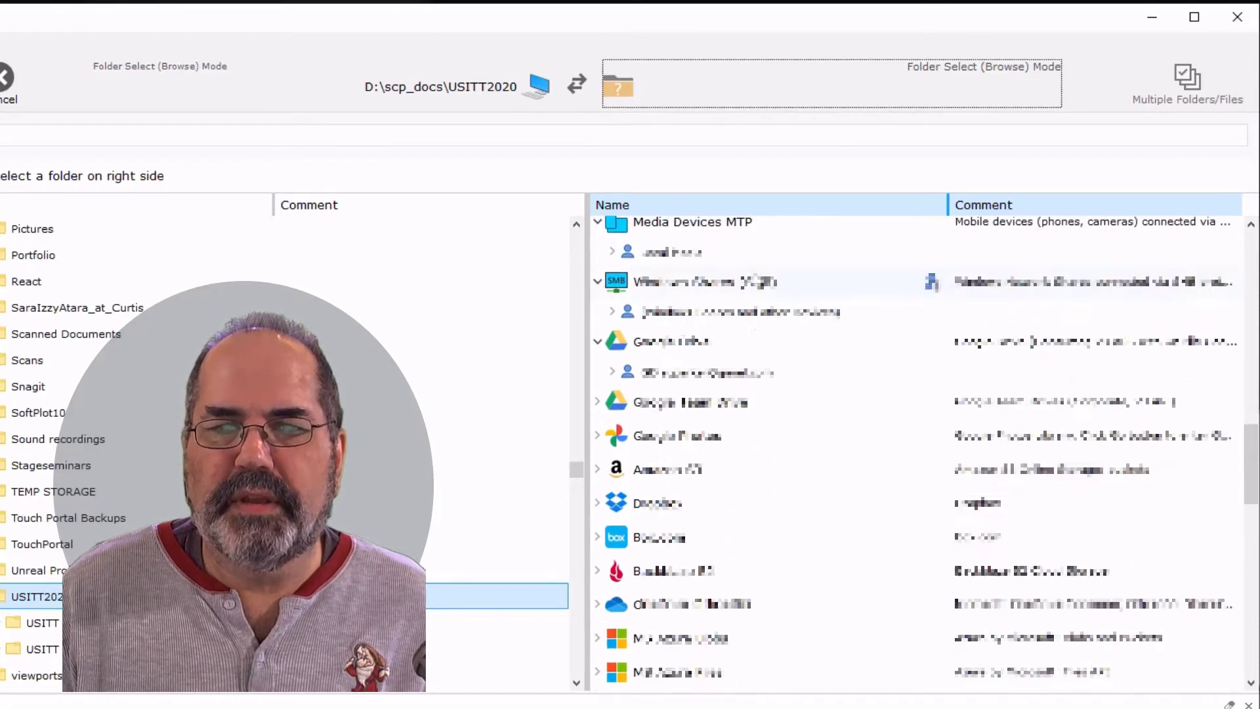
{"action": "scroll", "coordinate": [748, 282], "scroll_direction": "down", "scroll_amount": 3}
{"action": "scroll", "coordinate": [754, 309], "scroll_direction": "up", "scroll_amount": 3}
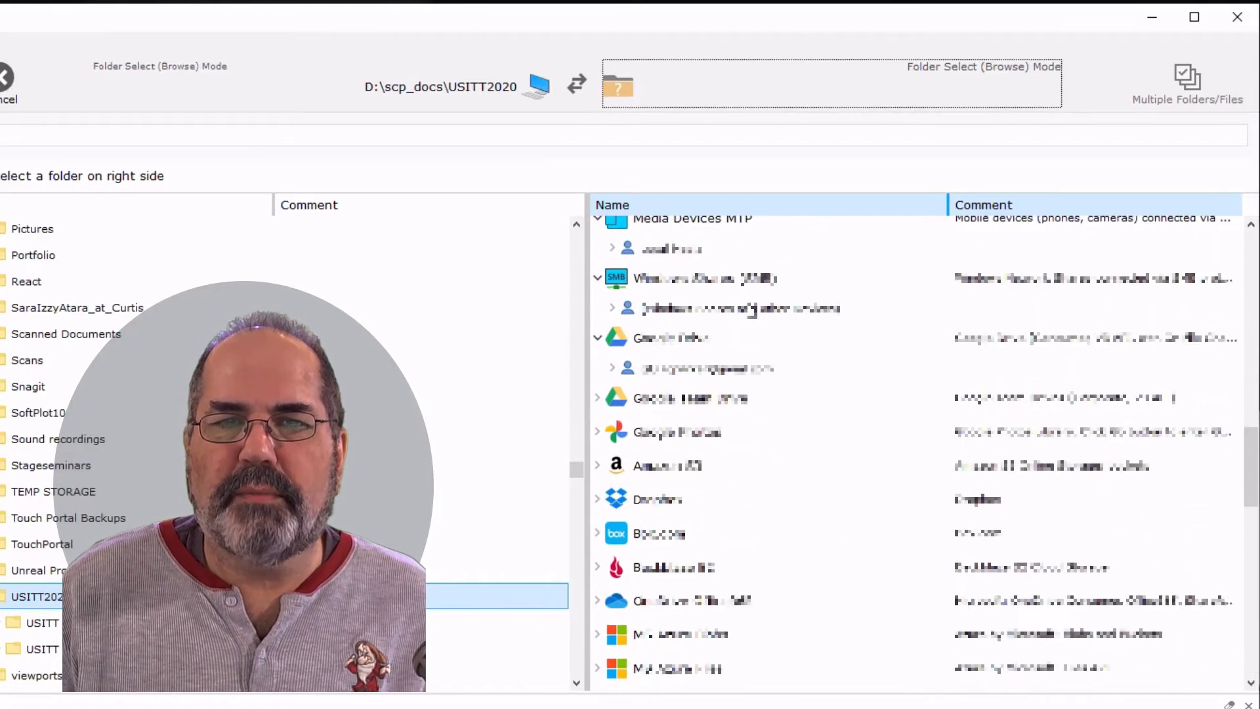
{"action": "scroll", "coordinate": [754, 310], "scroll_direction": "up", "scroll_amount": 3}
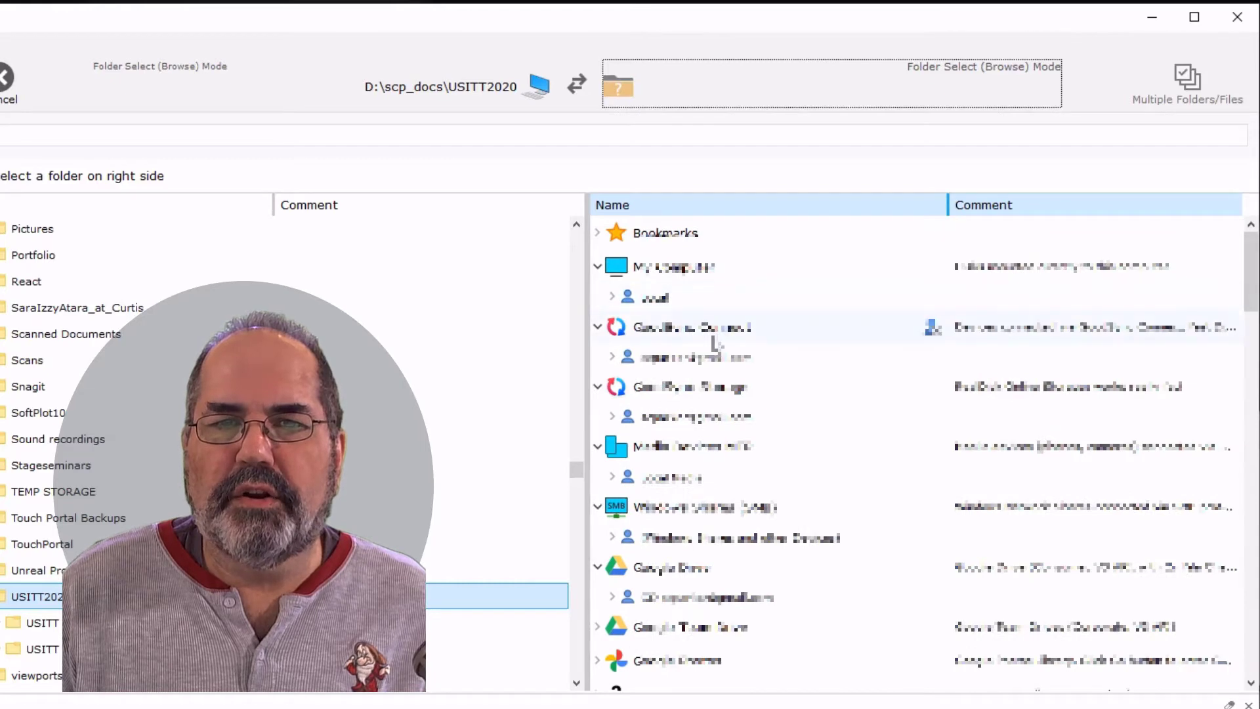
{"action": "left_click", "coordinate": [652, 357]}
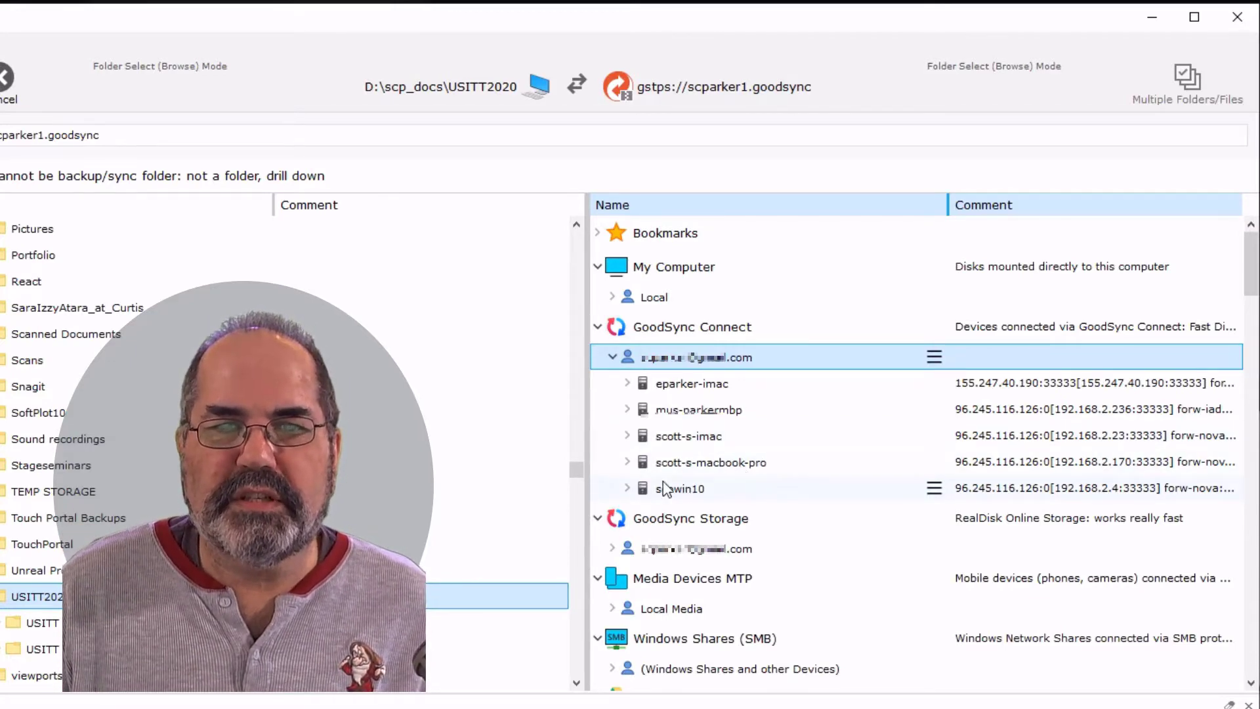
Pick the MacBook Pro and open Users and the Mac user's home folder.
{"action": "left_click", "coordinate": [653, 464]}
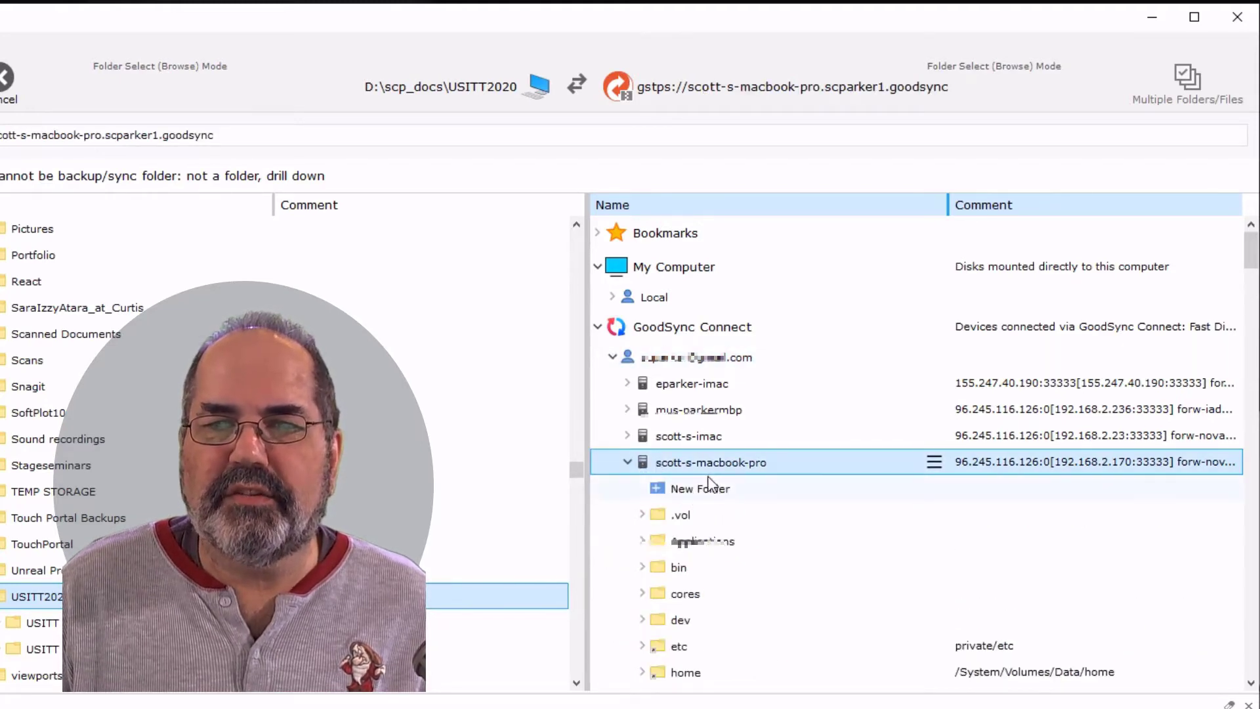
{"action": "scroll", "coordinate": [723, 492], "scroll_direction": "down", "scroll_amount": 2}
{"action": "scroll", "coordinate": [722, 493], "scroll_direction": "down", "scroll_amount": 4}
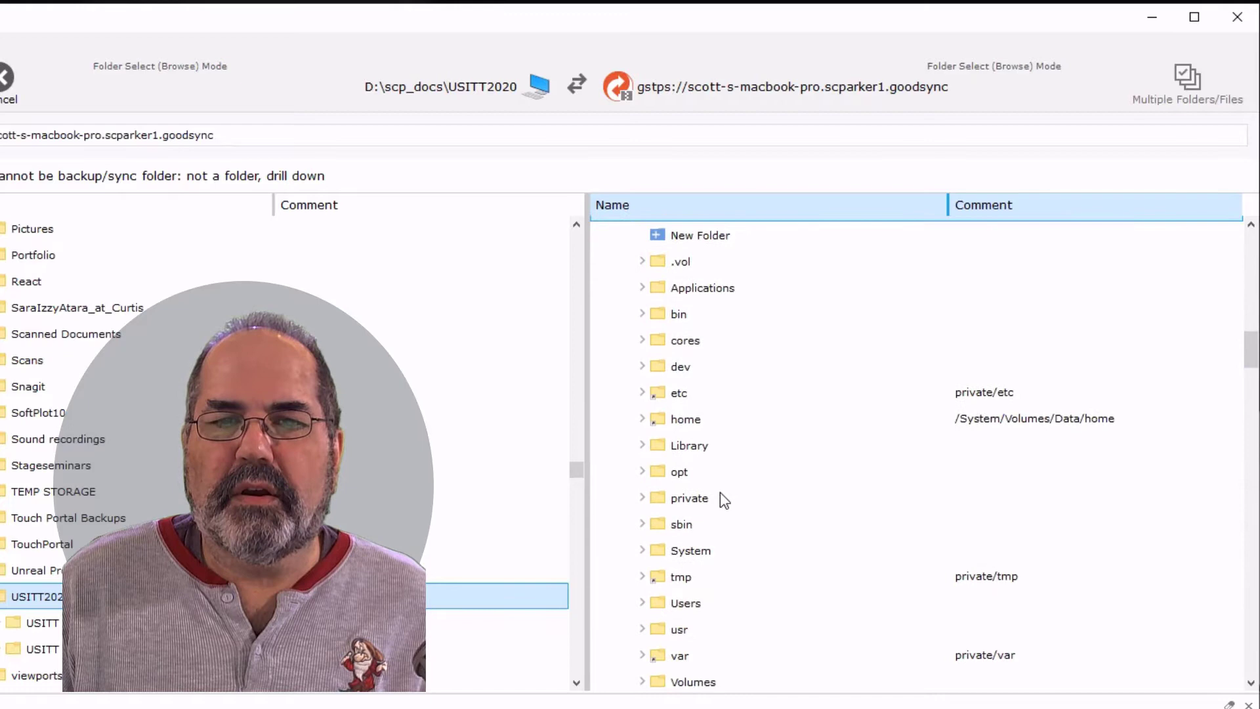
{"action": "left_click", "coordinate": [643, 547]}
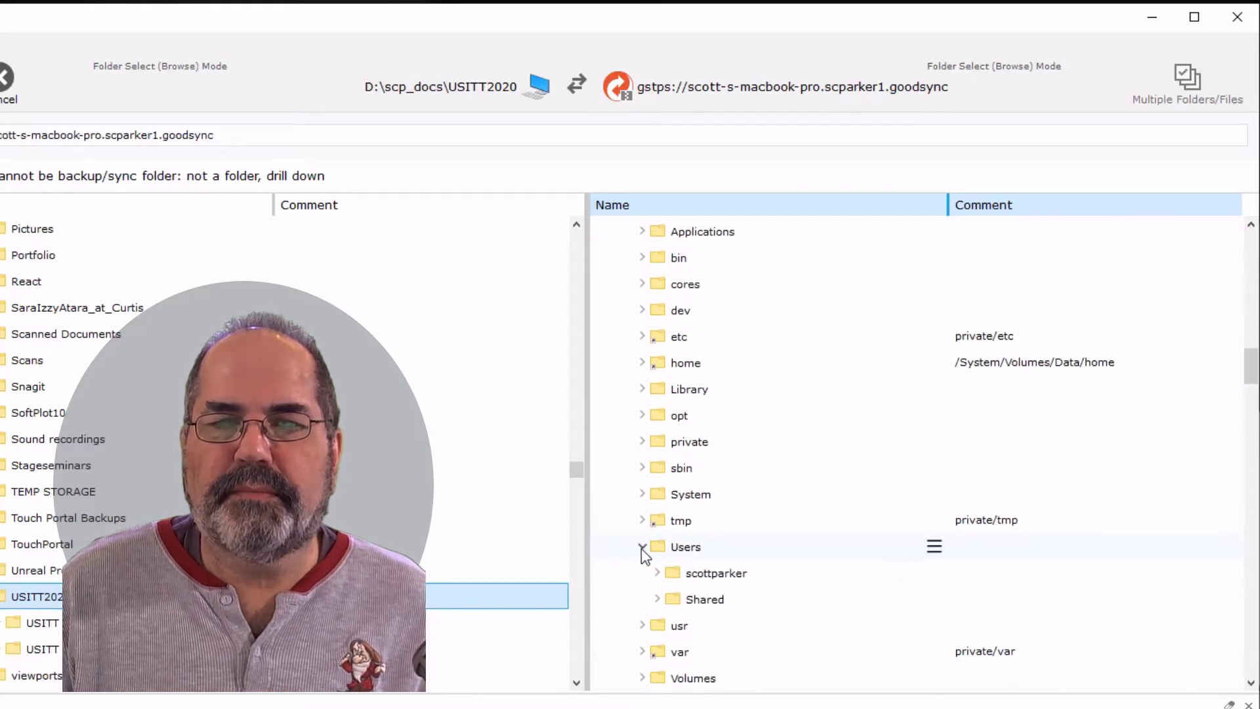
{"action": "left_click", "coordinate": [657, 573]}
Try the Documents and Desktop folders, both failing with Operation not permitted.
{"action": "scroll", "coordinate": [722, 558], "scroll_direction": "down", "scroll_amount": 4}
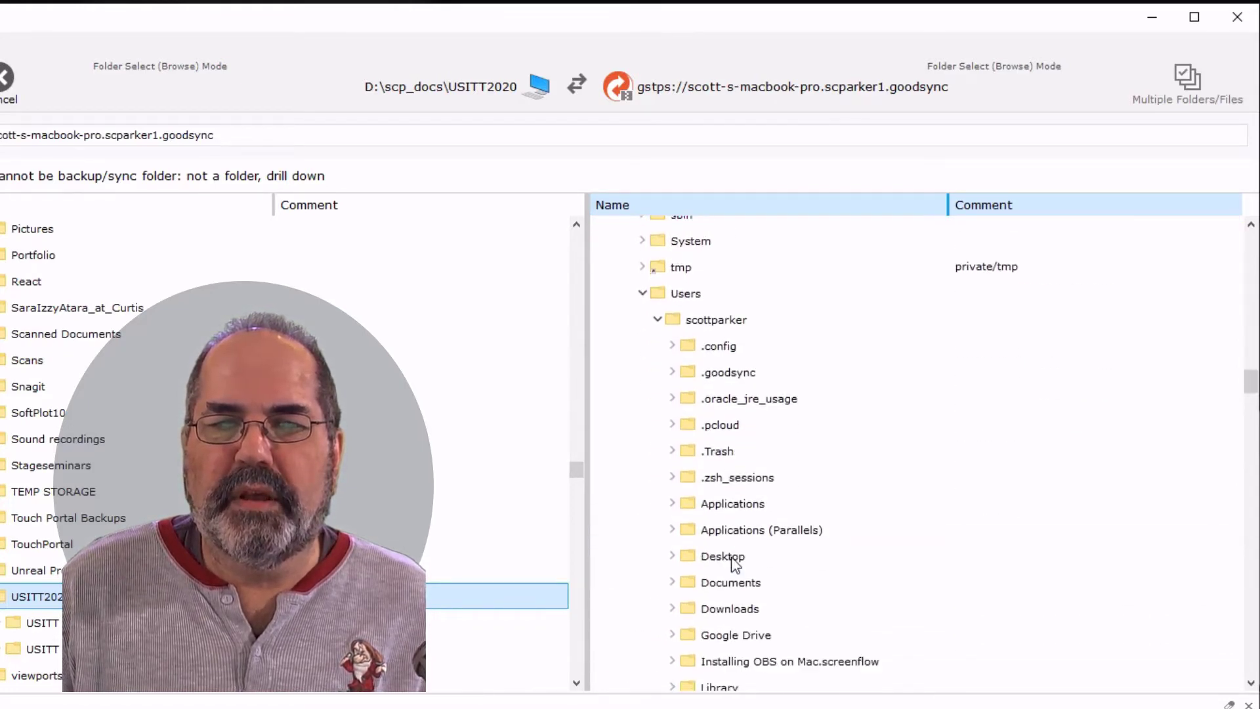
{"action": "left_click", "coordinate": [676, 583]}
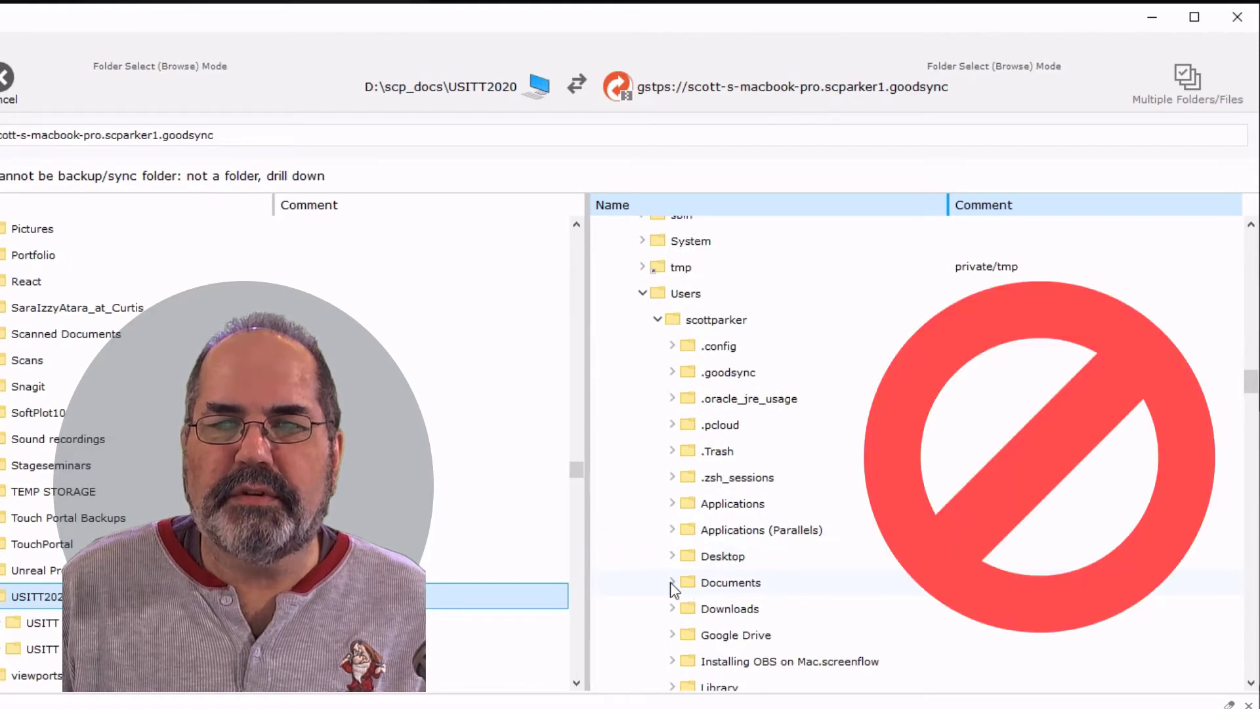
{"action": "left_click", "coordinate": [727, 585]}
{"action": "left_click", "coordinate": [781, 557]}
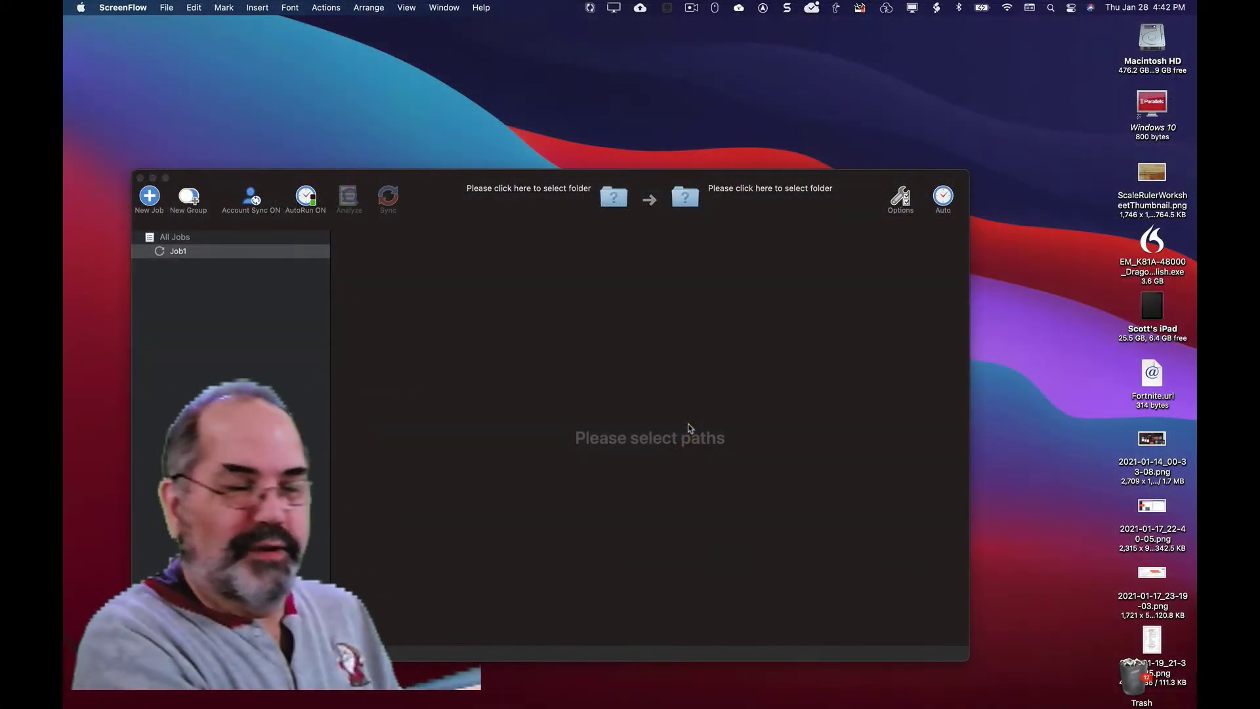
On the Mac, open System Preferences from the Apple menu and tick gs-server under Full Disk Access.
{"action": "left_click", "coordinate": [315, 63]}
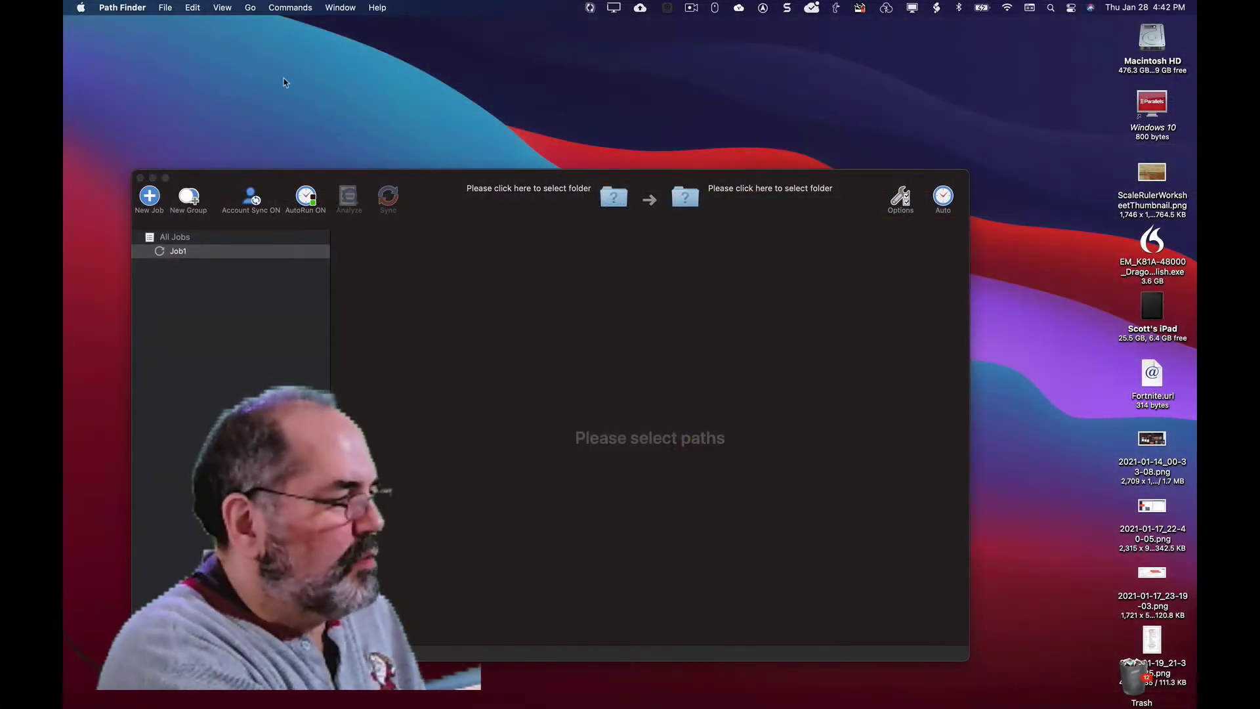
{"action": "left_click", "coordinate": [82, 8]}
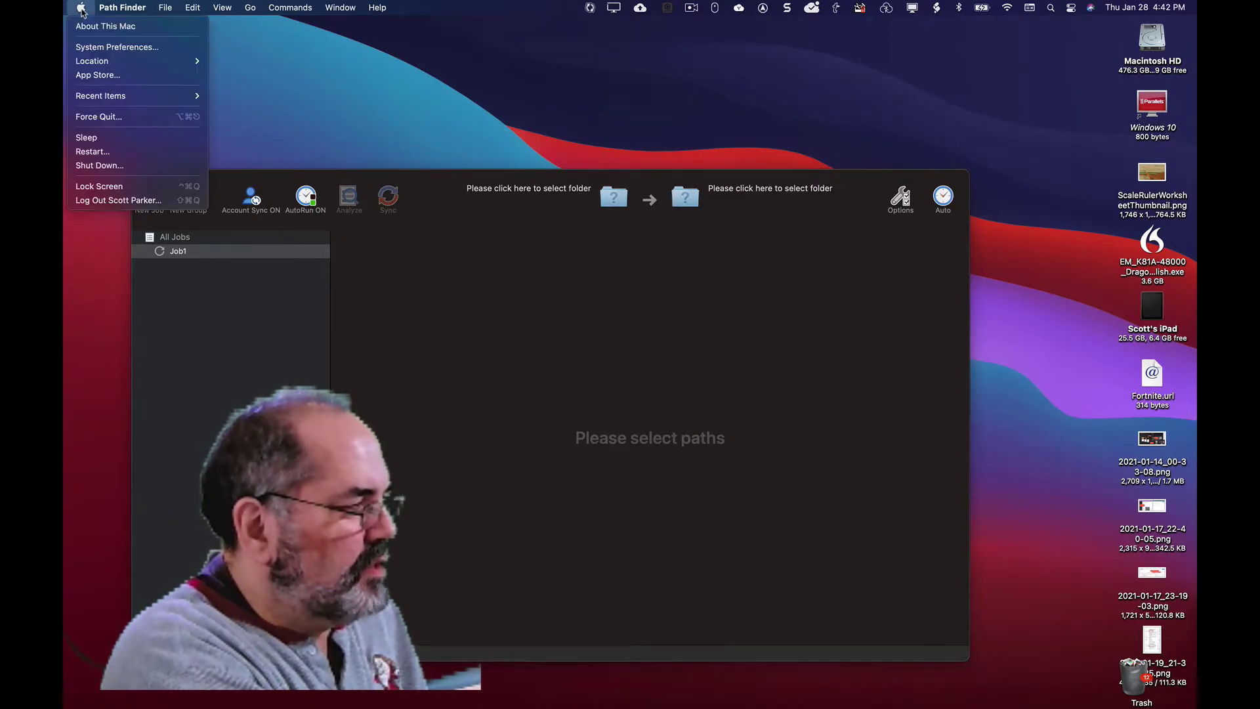
{"action": "left_click", "coordinate": [101, 47]}
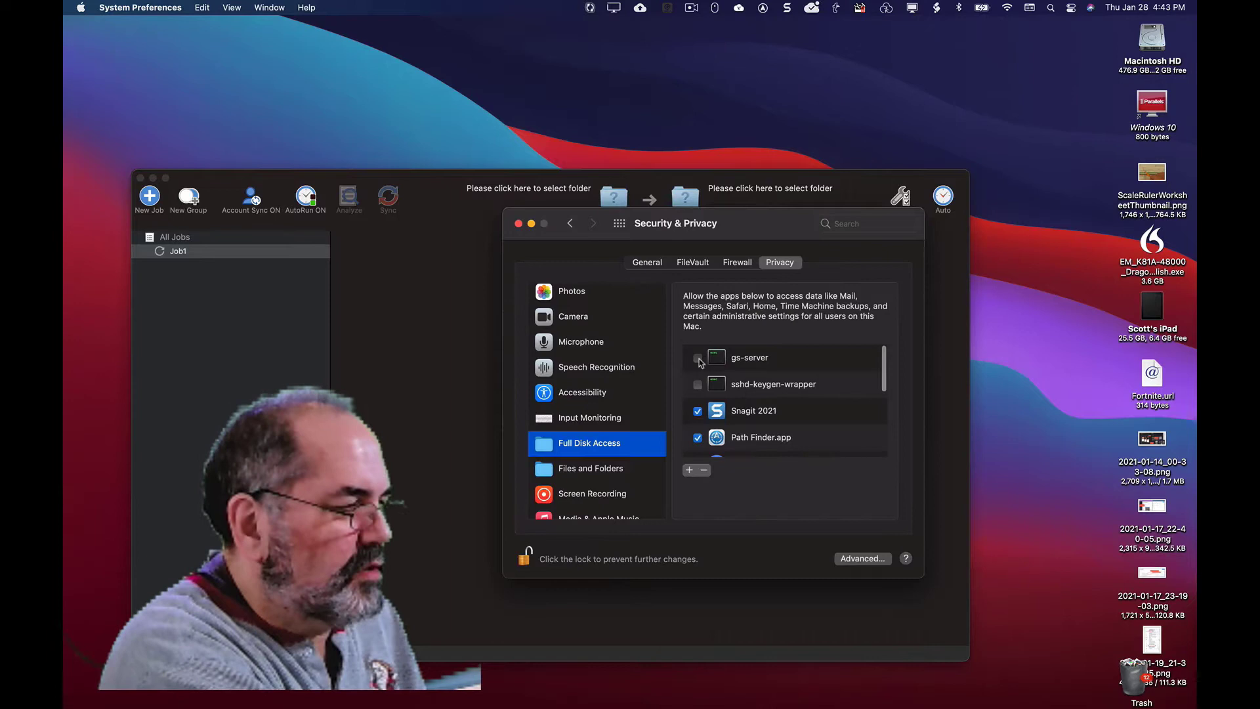
{"action": "left_click", "coordinate": [698, 359]}
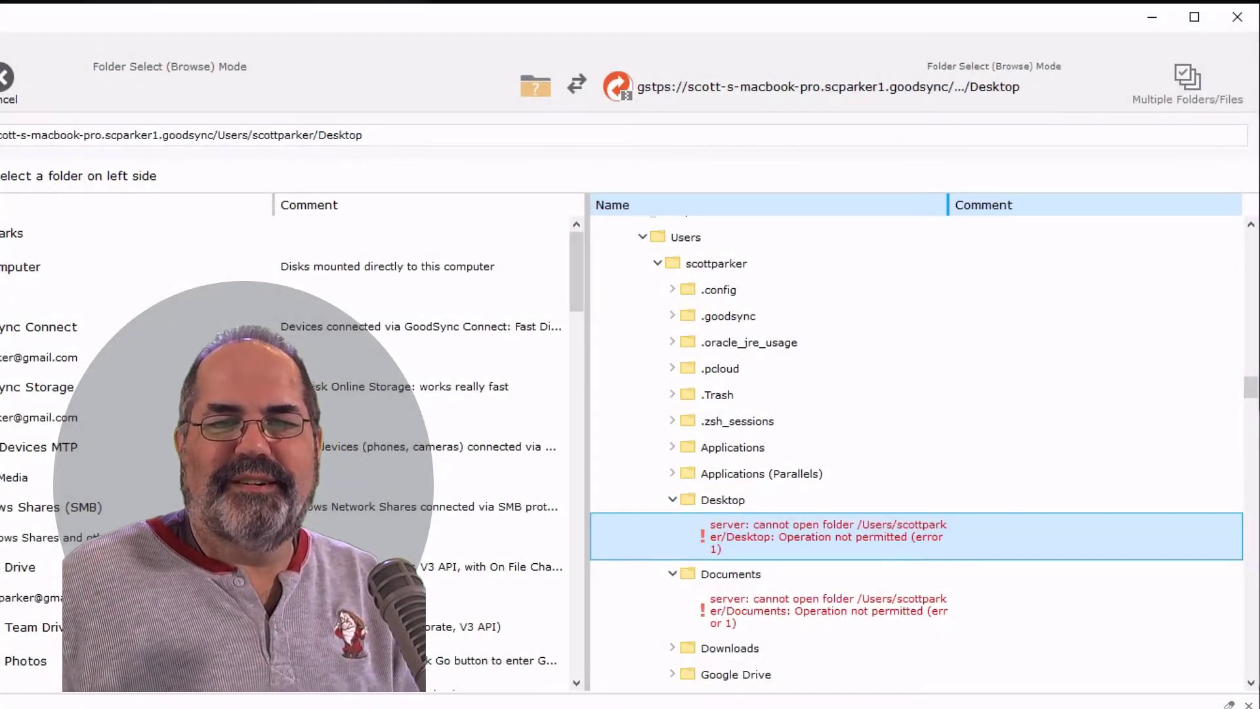
Make a new folder named USITT inside the Mac's Documents as the right-side folder.
{"action": "left_click", "coordinate": [730, 574]}
{"action": "scroll", "coordinate": [780, 592], "scroll_direction": "down", "scroll_amount": 3}
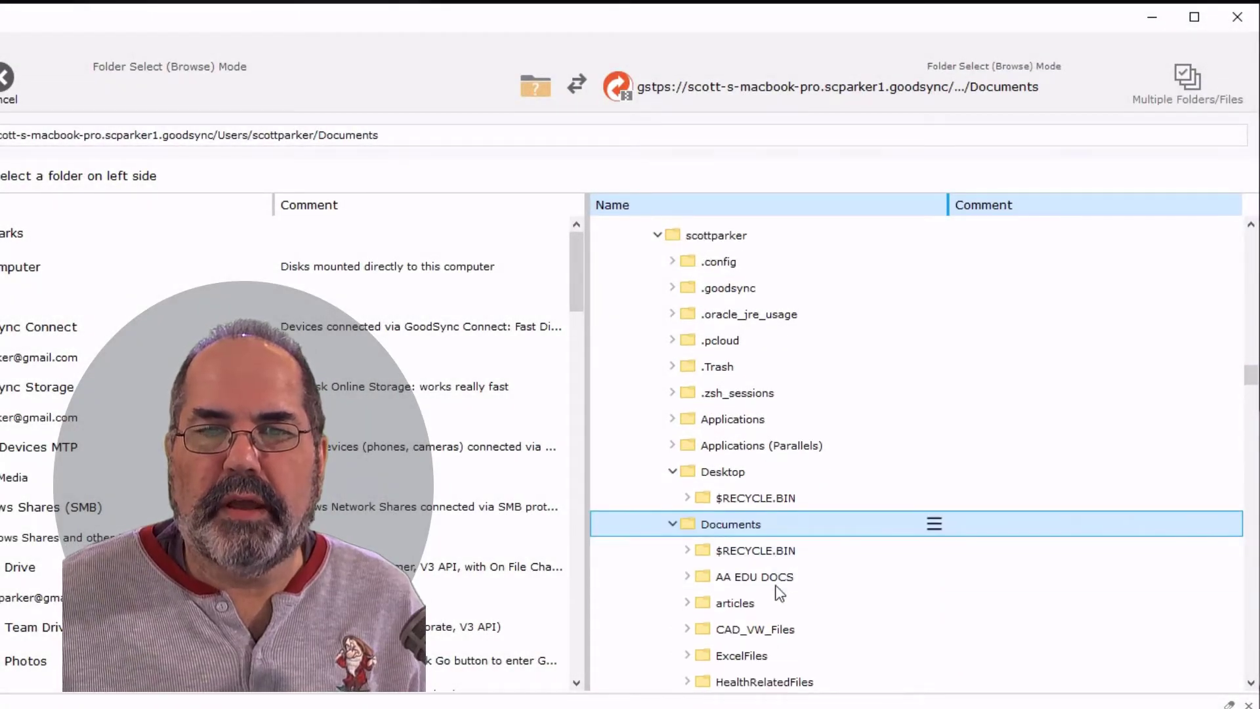
{"action": "scroll", "coordinate": [786, 605], "scroll_direction": "down", "scroll_amount": 1}
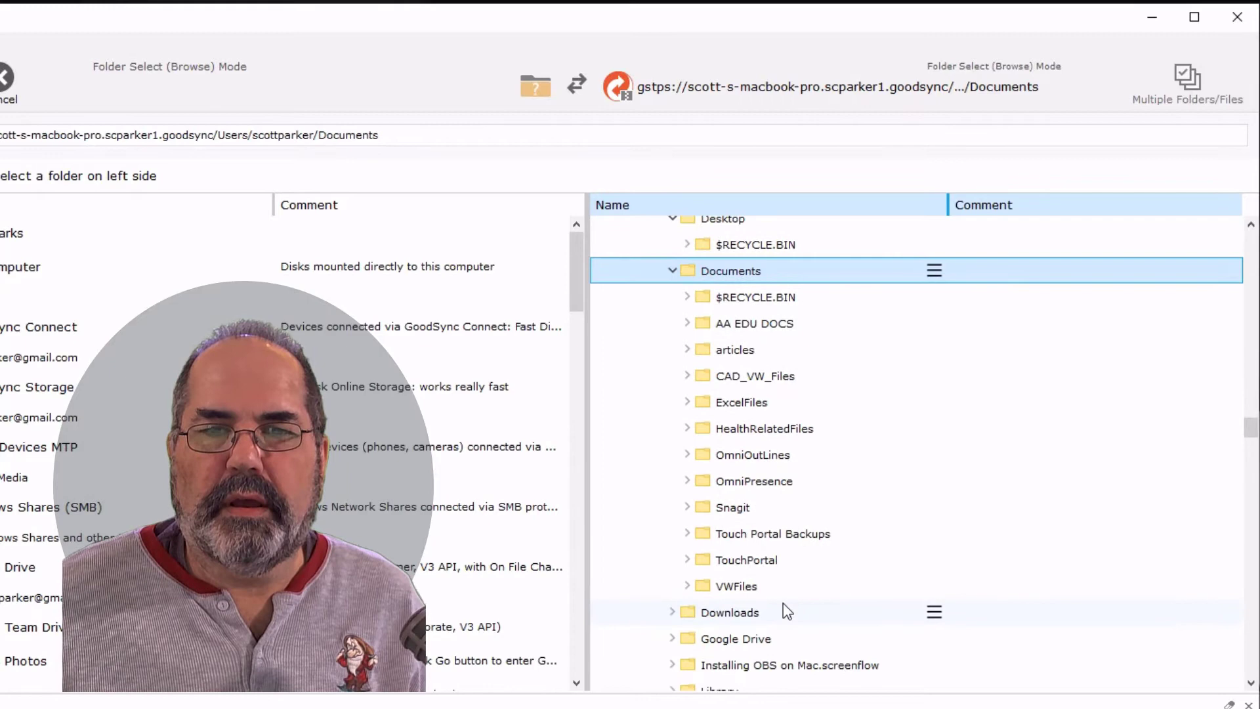
{"action": "scroll", "coordinate": [785, 499], "scroll_direction": "up", "scroll_amount": 1}
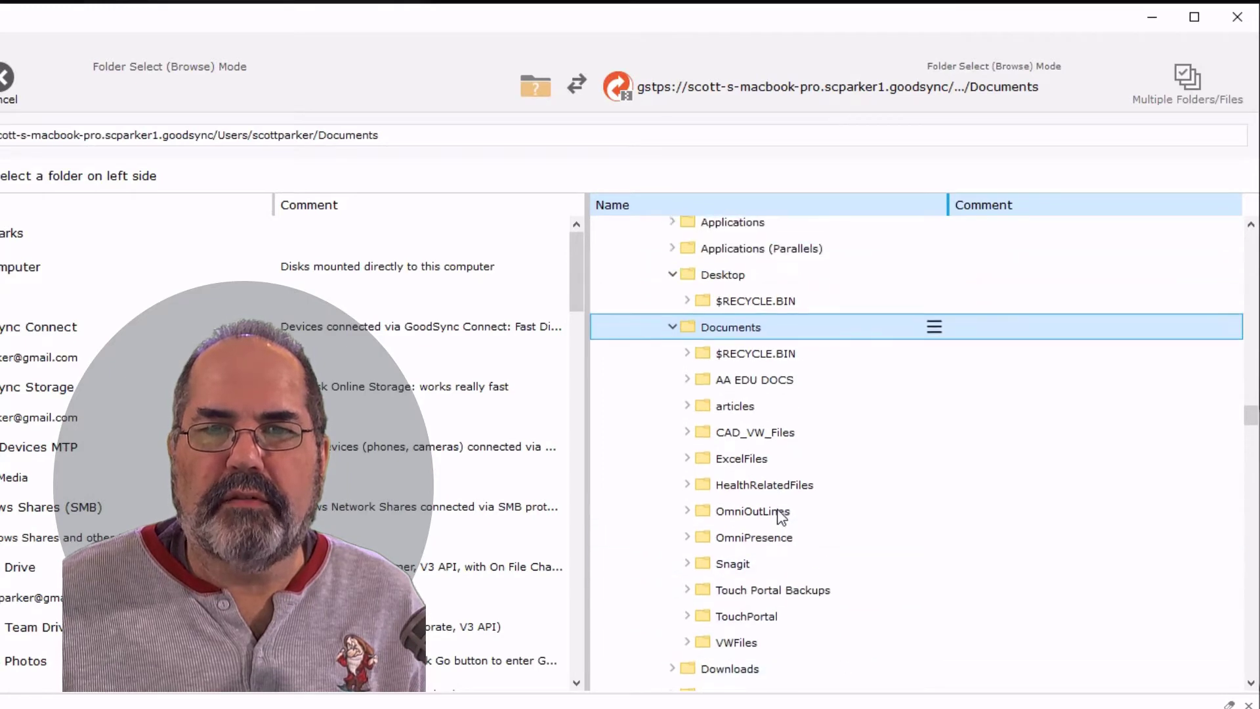
{"action": "right_click", "coordinate": [746, 332]}
{"action": "left_click", "coordinate": [779, 376]}
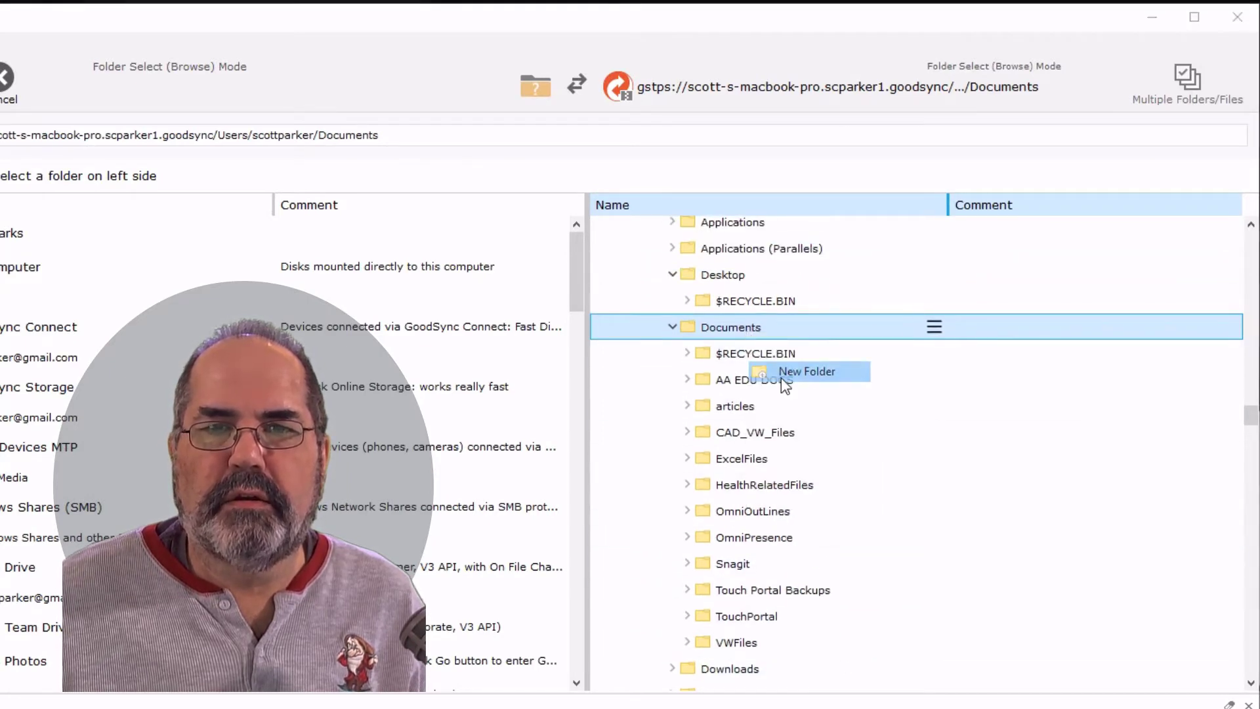
{"action": "type", "text": "U"}
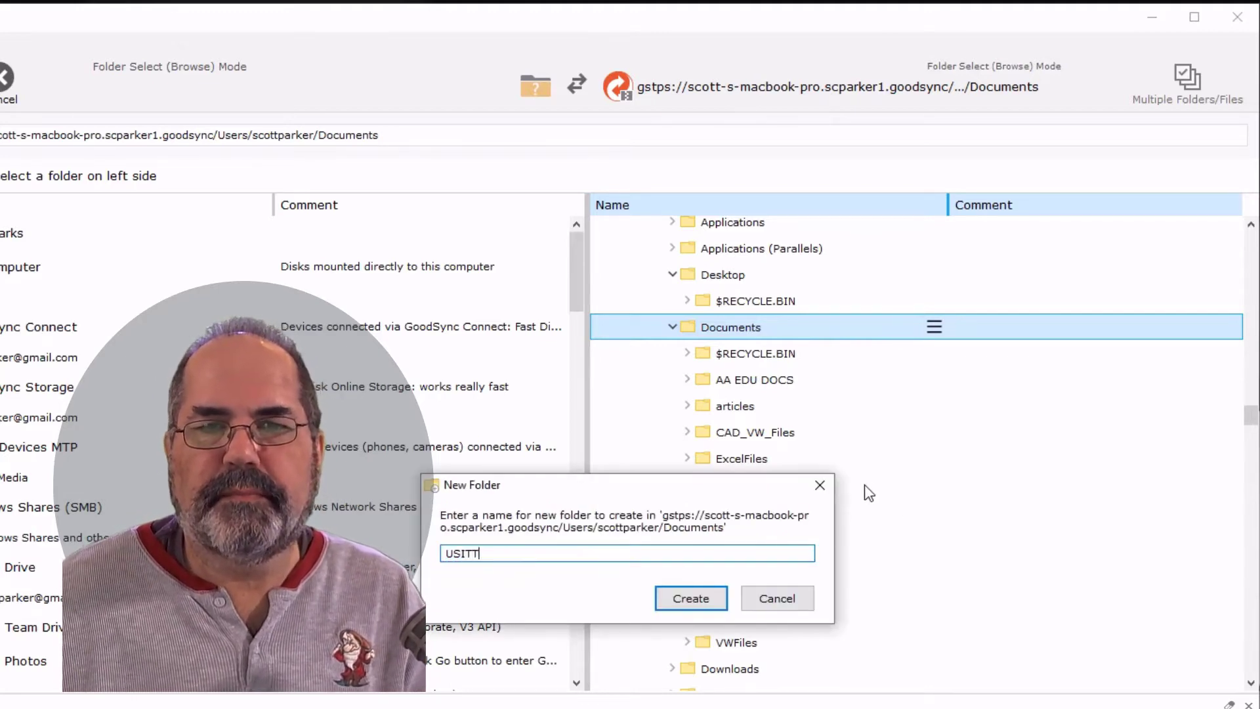
{"action": "type", "text": "SITT"}
{"action": "left_click", "coordinate": [669, 599]}
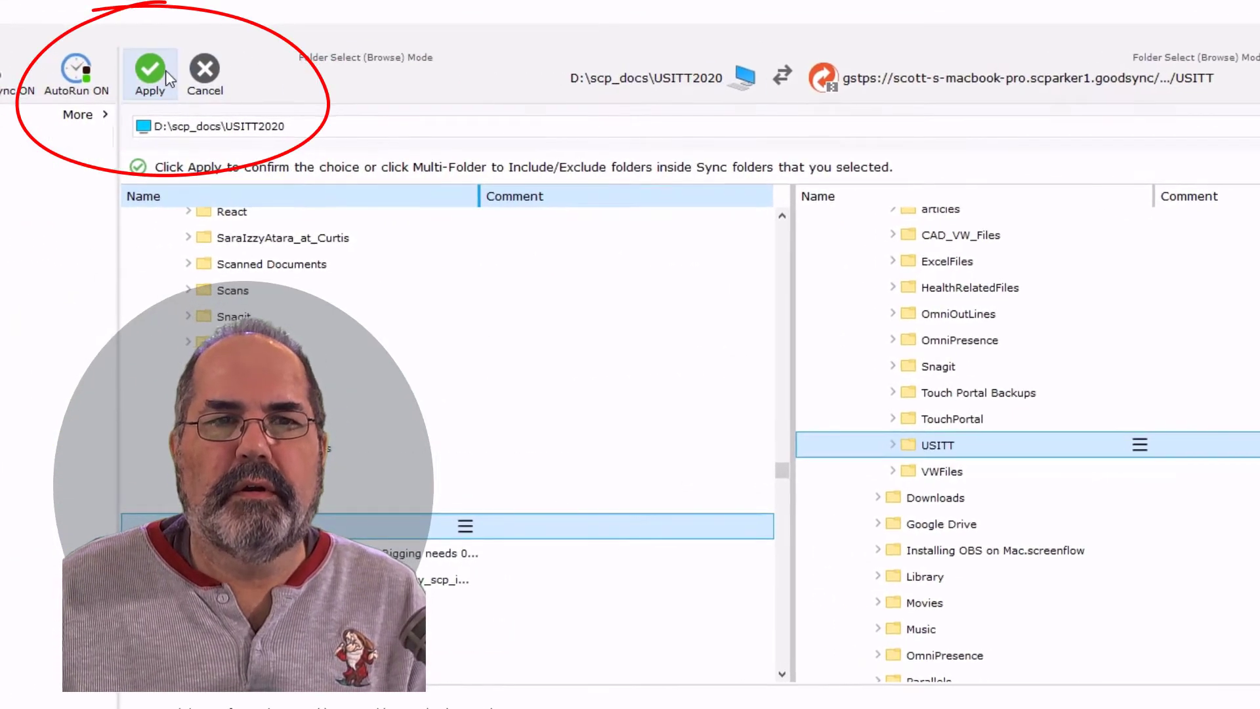
Apply the USITT2020-to-Mac USITT folder pair, analyze, and sync the files across.
{"action": "left_click", "coordinate": [156, 68]}
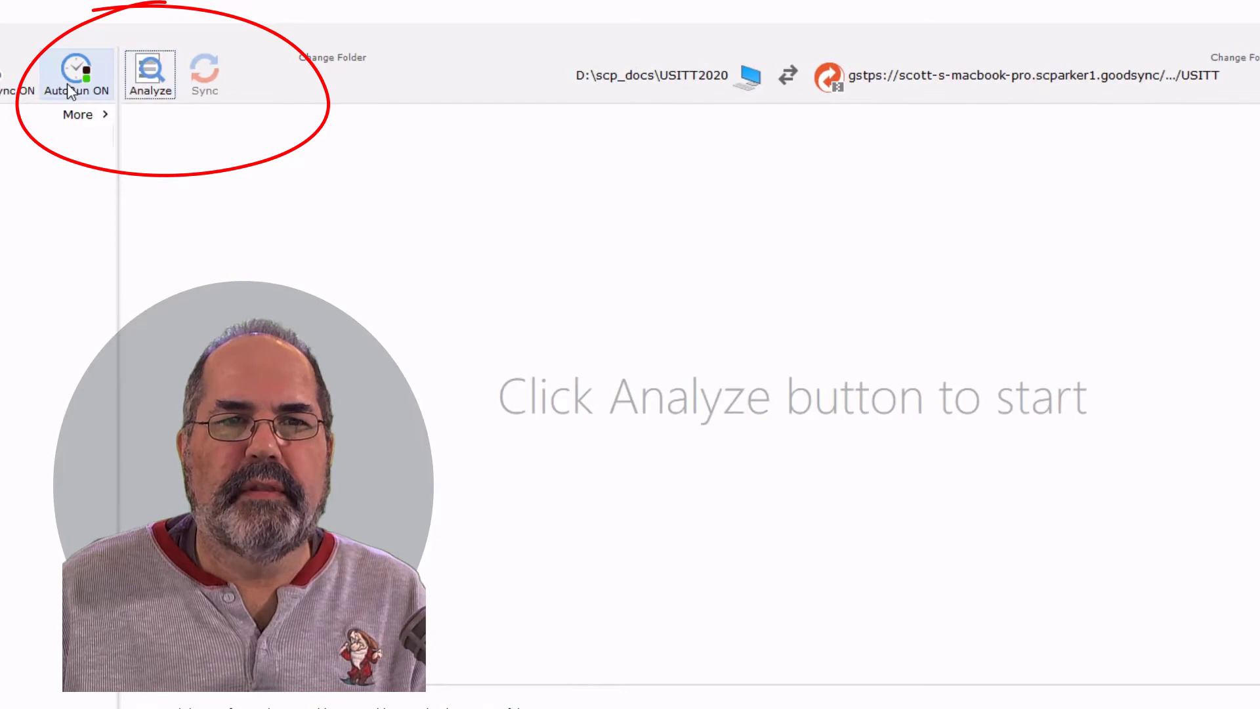
{"action": "left_click", "coordinate": [148, 89]}
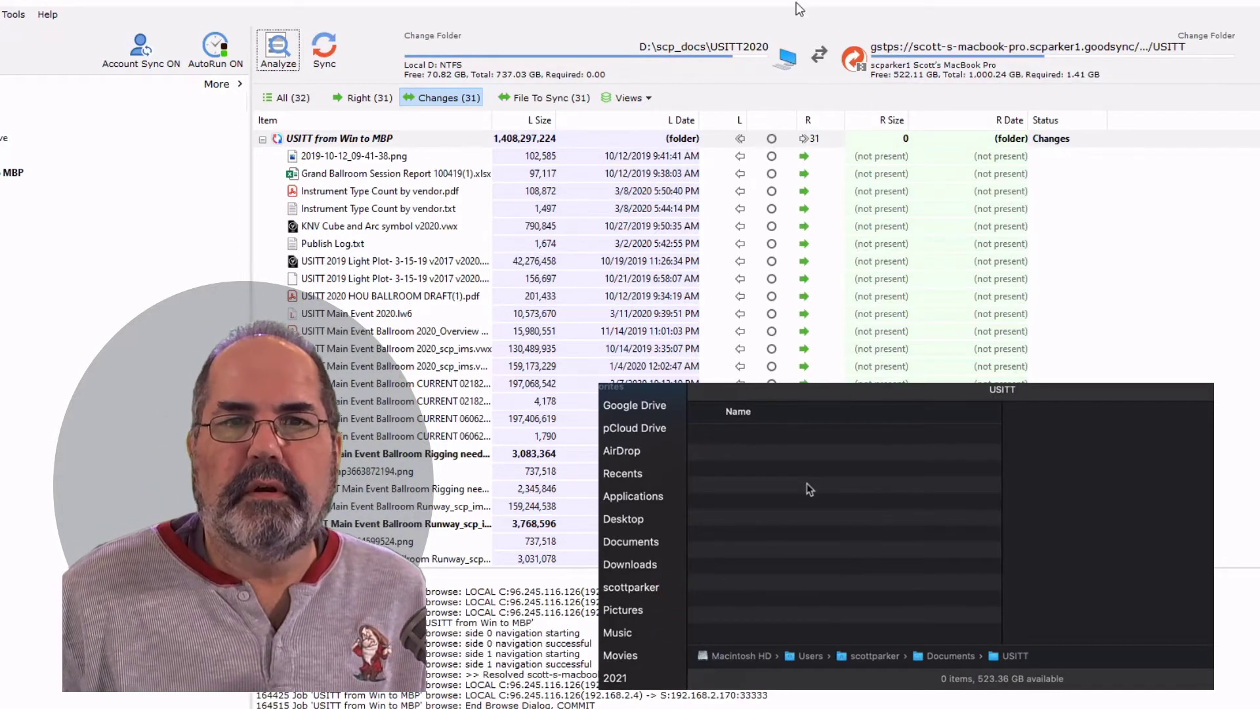
{"action": "left_click", "coordinate": [326, 56]}
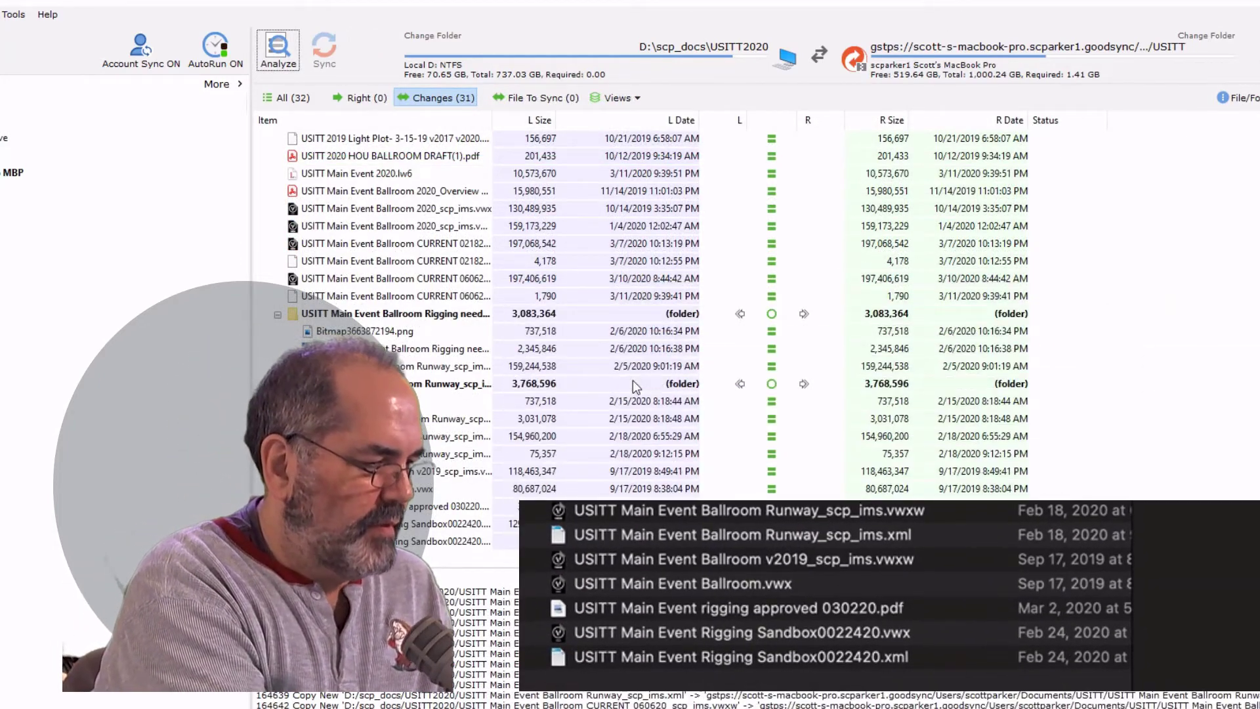
Duplicate the USITT Main Event rigging approved 030220 PDF in Finder, then re-analyze in GoodSync.
{"action": "left_click", "coordinate": [656, 611]}
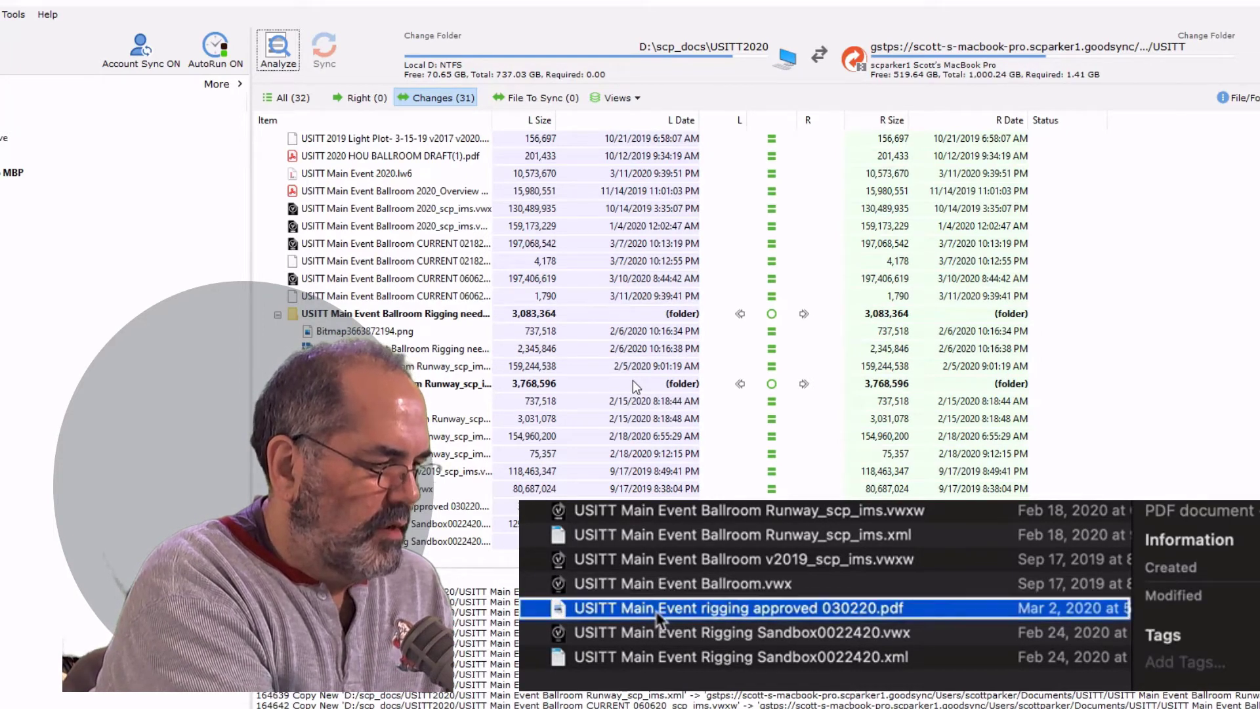
{"action": "right_click", "coordinate": [657, 613]}
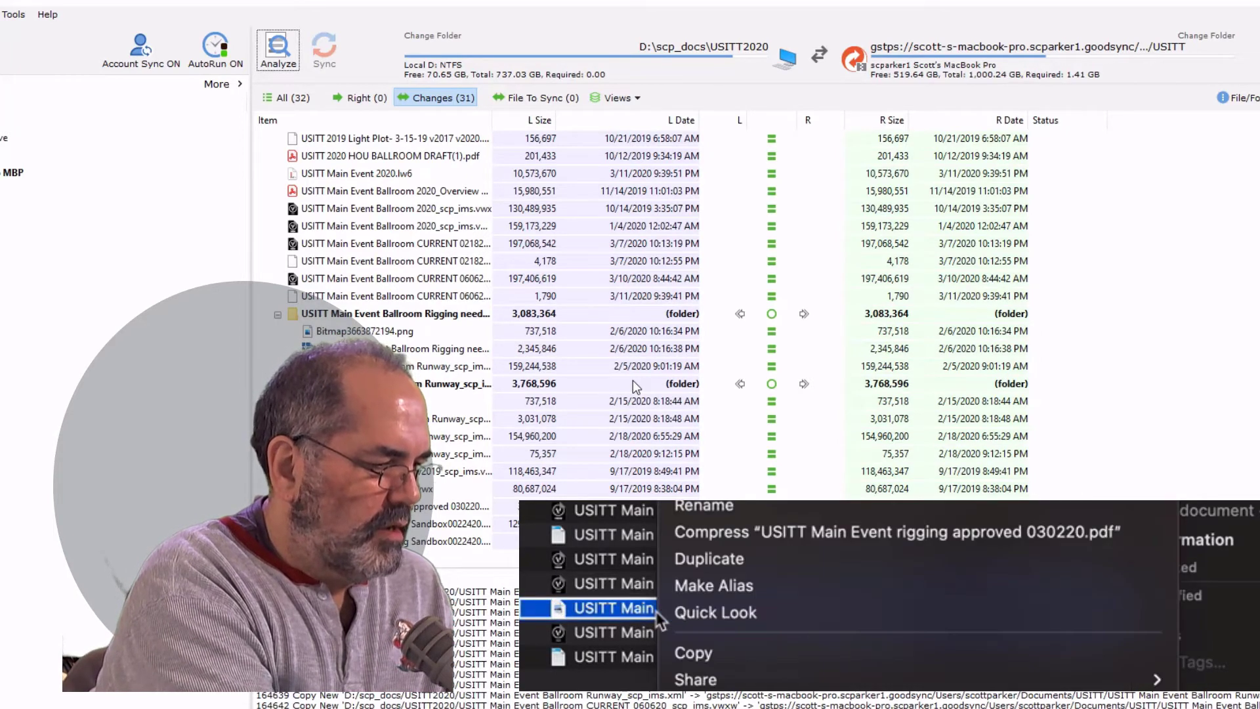
{"action": "left_click", "coordinate": [686, 560]}
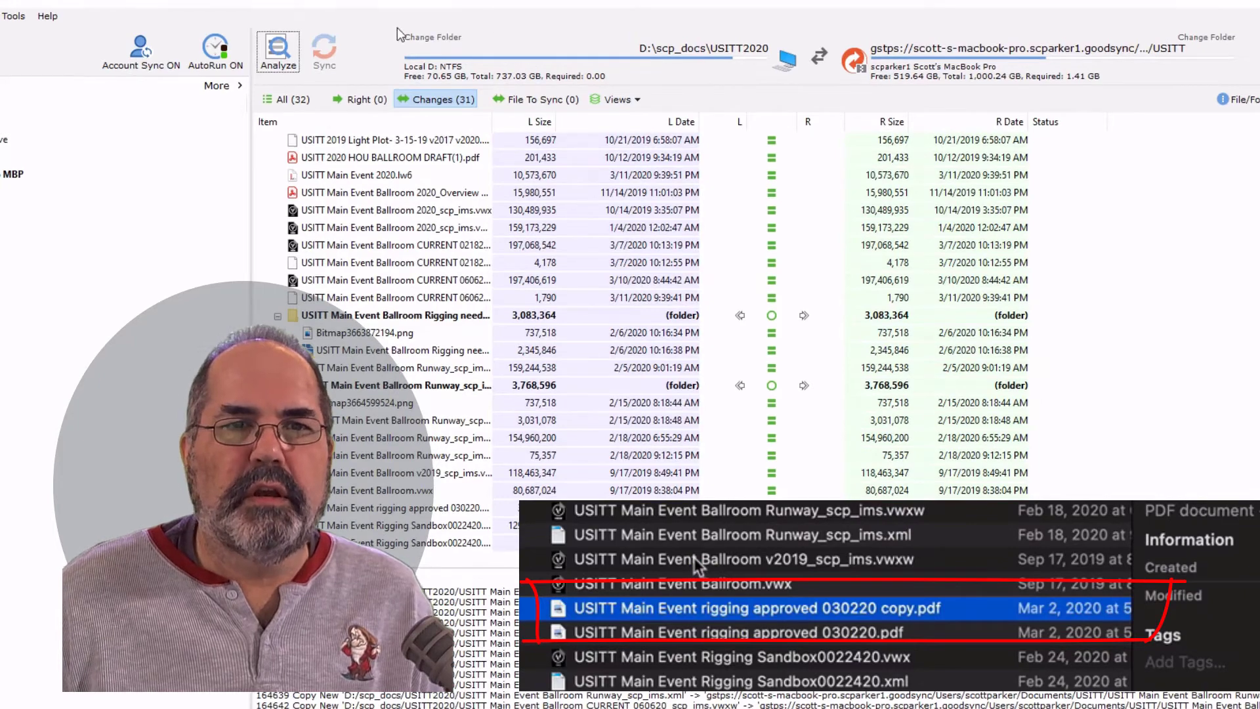
{"action": "left_click", "coordinate": [277, 58]}
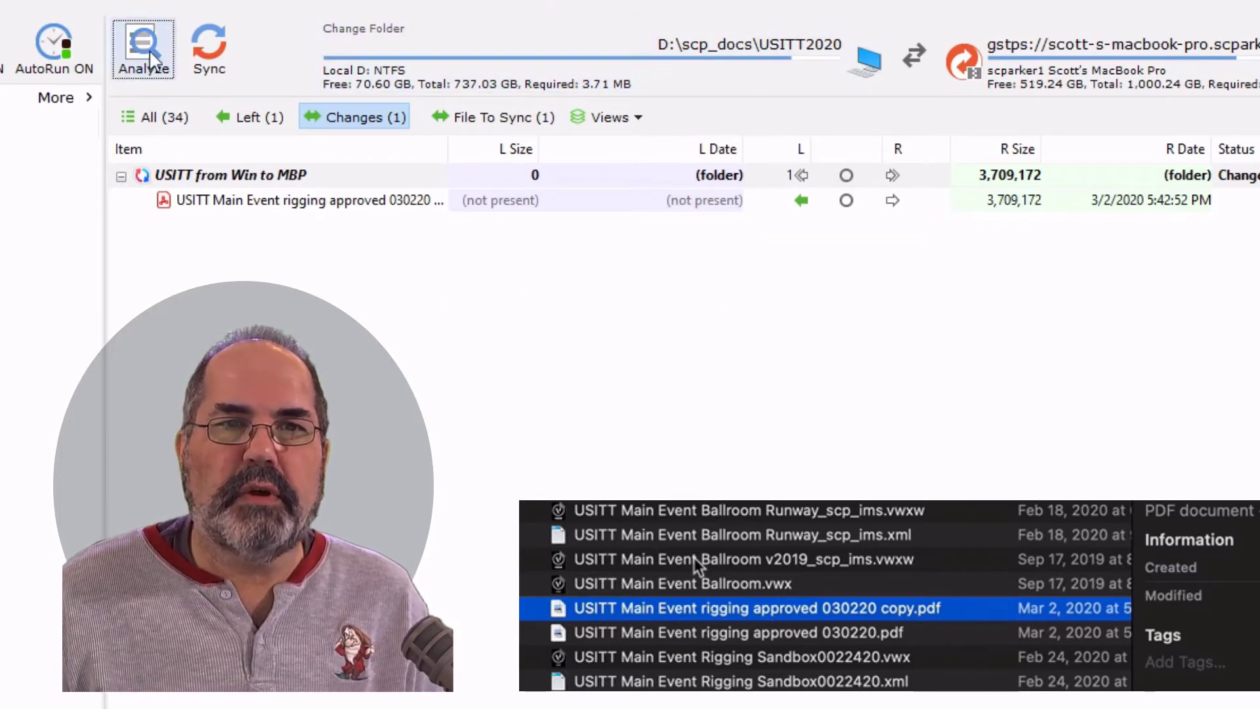
Sync the PDF copy to Windows, then enable On File Change auto-sync and save.
{"action": "left_click", "coordinate": [208, 53]}
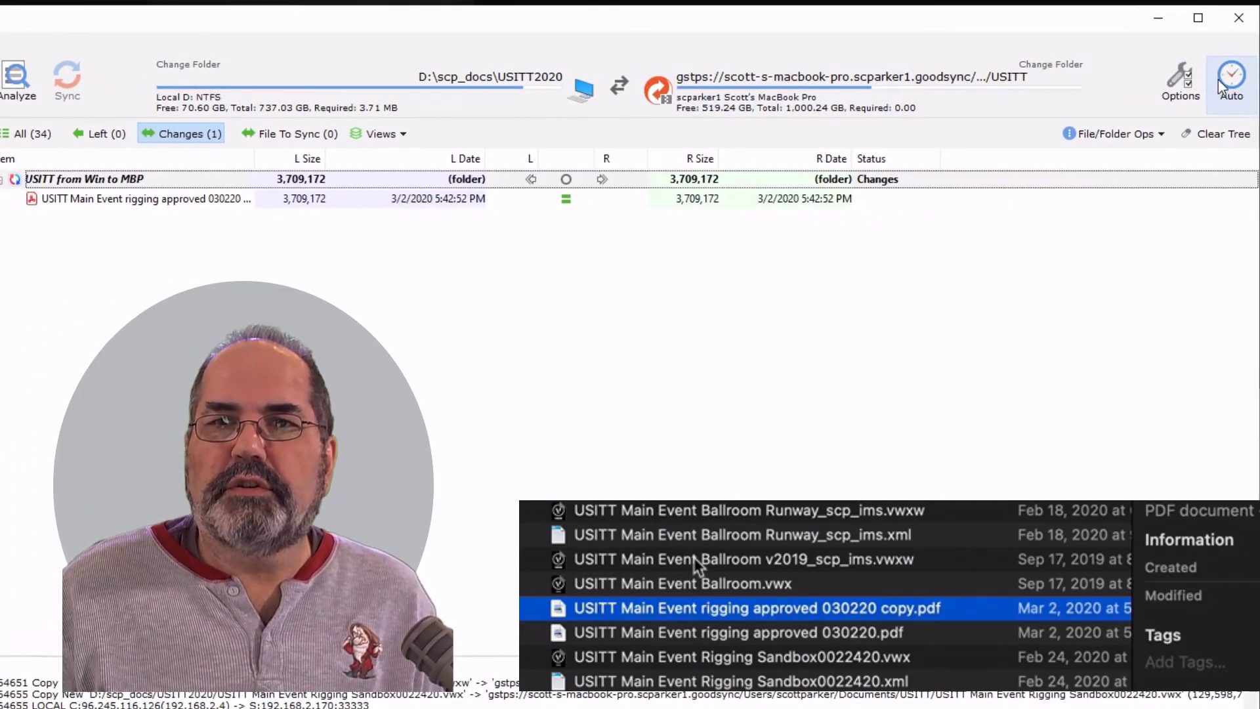
{"action": "left_click", "coordinate": [1222, 85]}
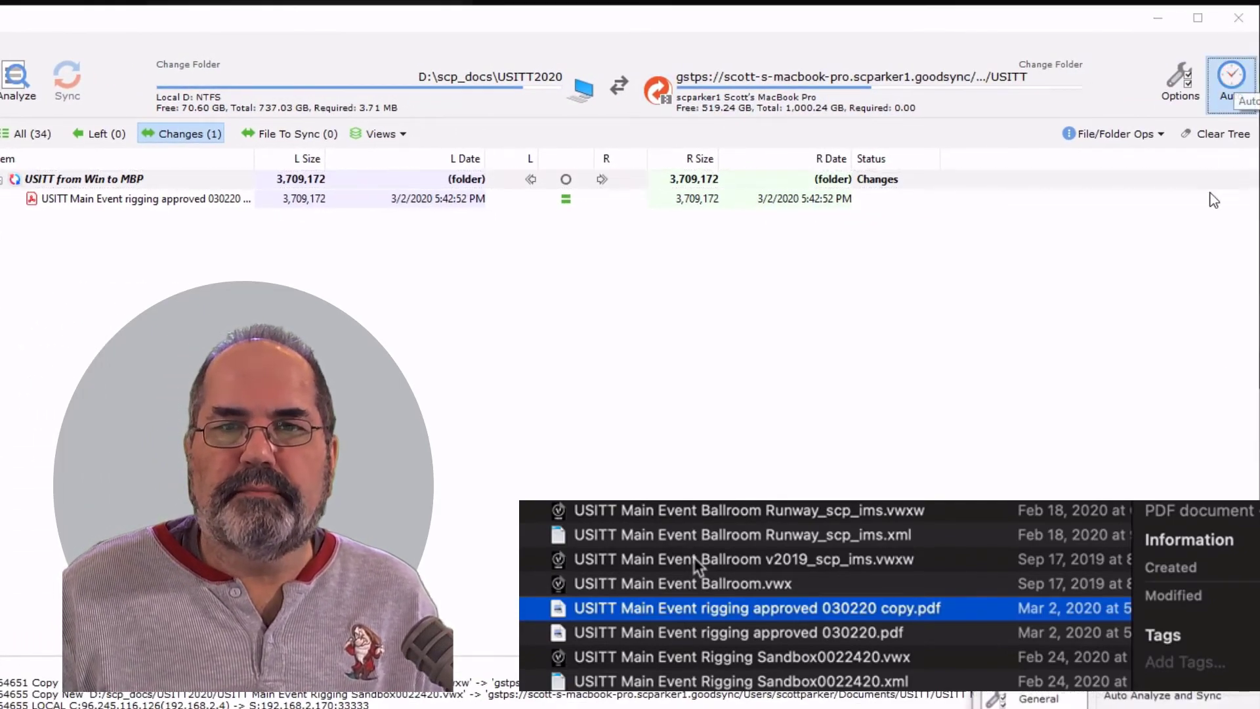
{"action": "left_click_drag", "start_coordinate": [1240, 671], "coordinate": [577, 187]}
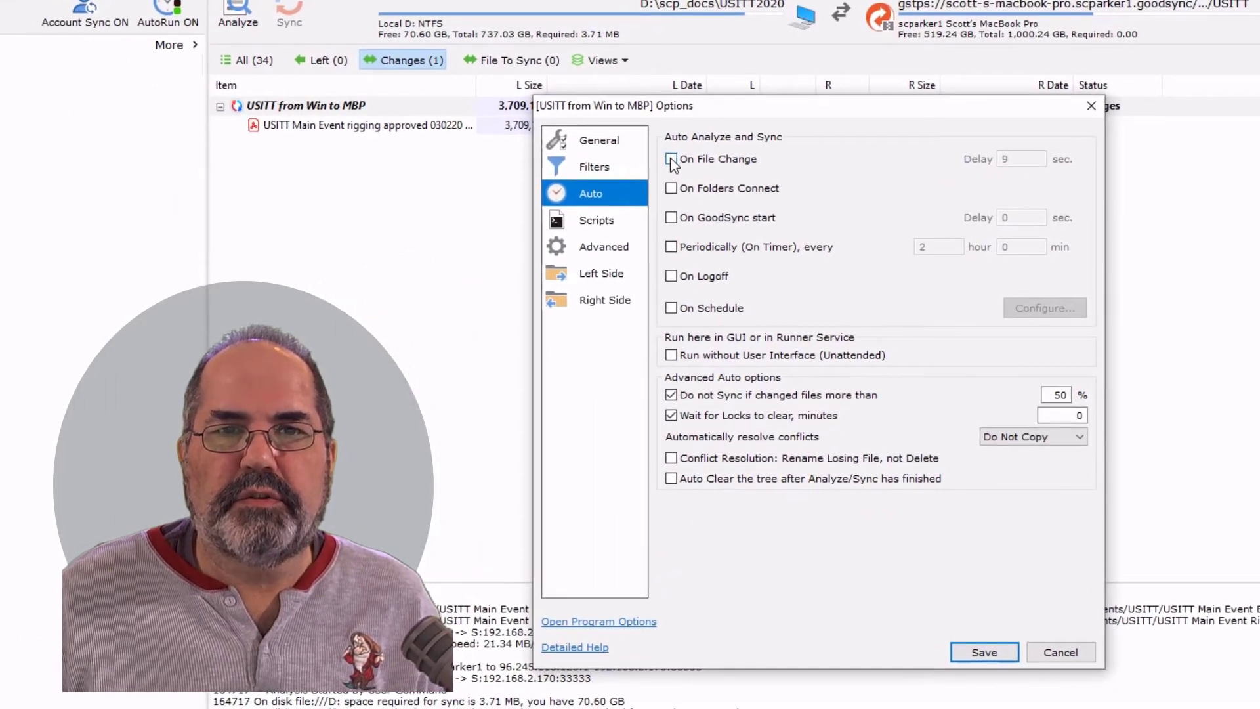
{"action": "left_click", "coordinate": [671, 160]}
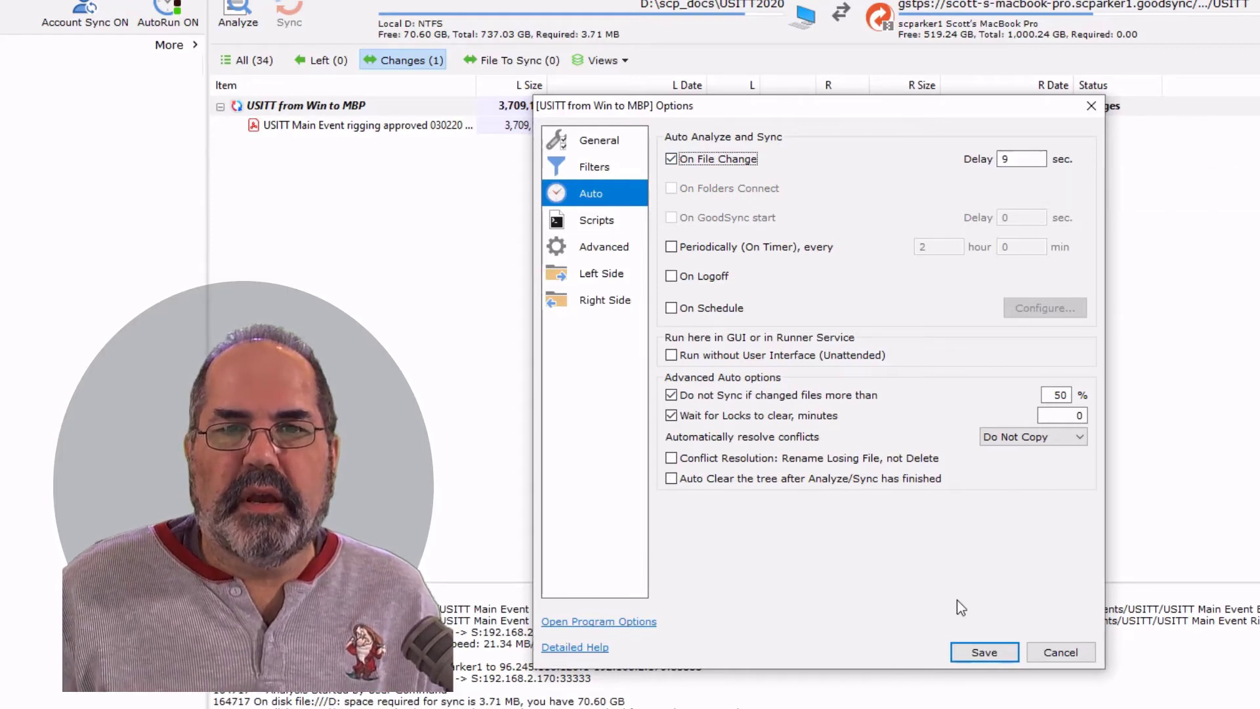
{"action": "left_click", "coordinate": [994, 654]}
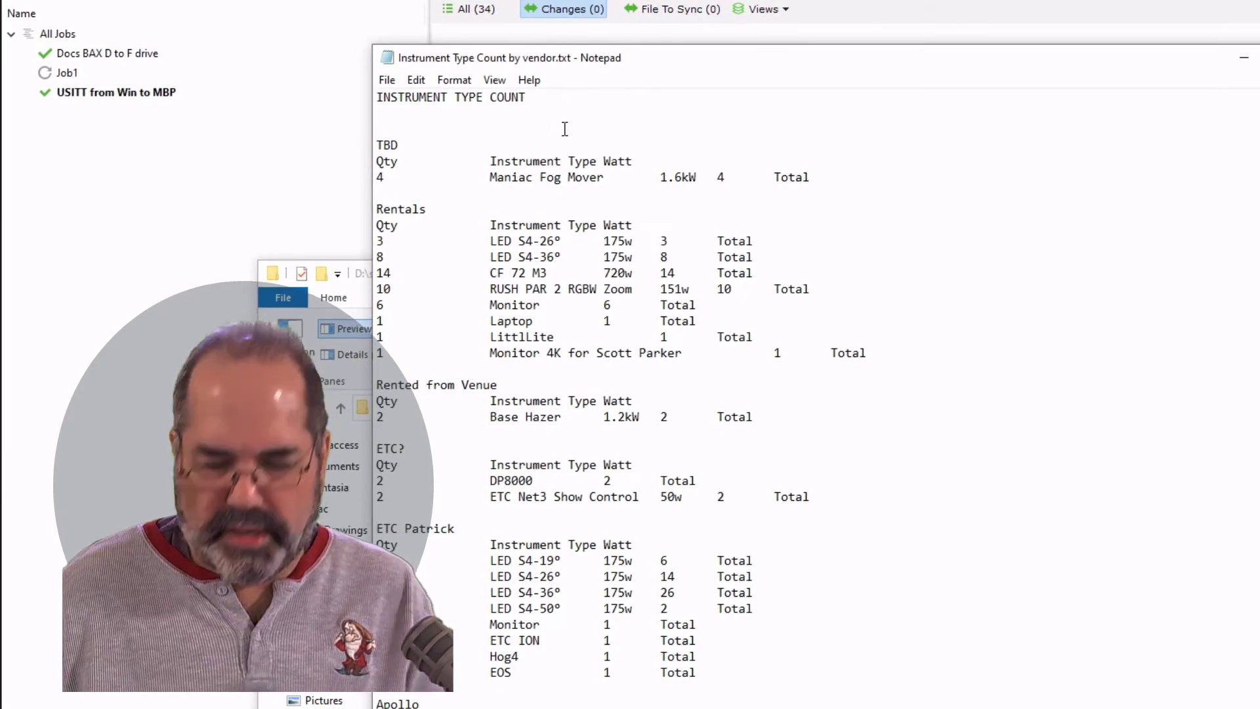
Add a 'test change' line below the INSTRUMENT TYPE COUNT heading and save the file.
{"action": "key", "text": "Return"}
{"action": "key", "text": "Return"}
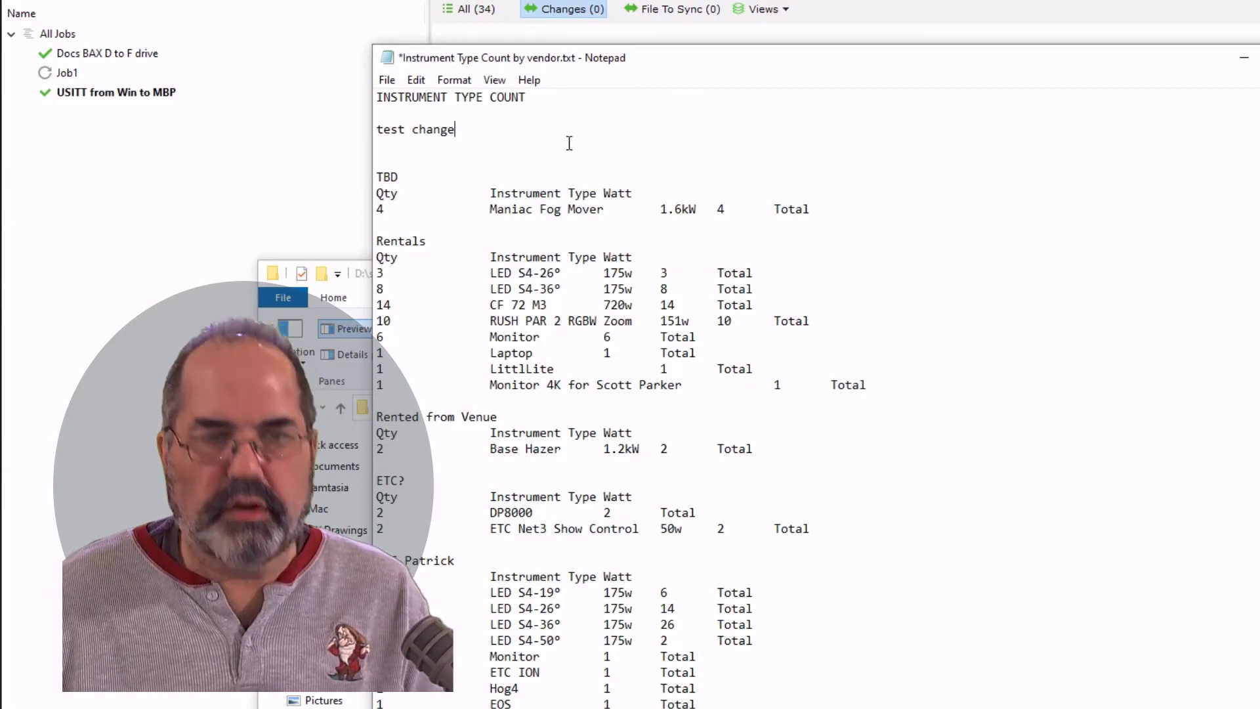
{"action": "key", "text": "ctrl+s"}
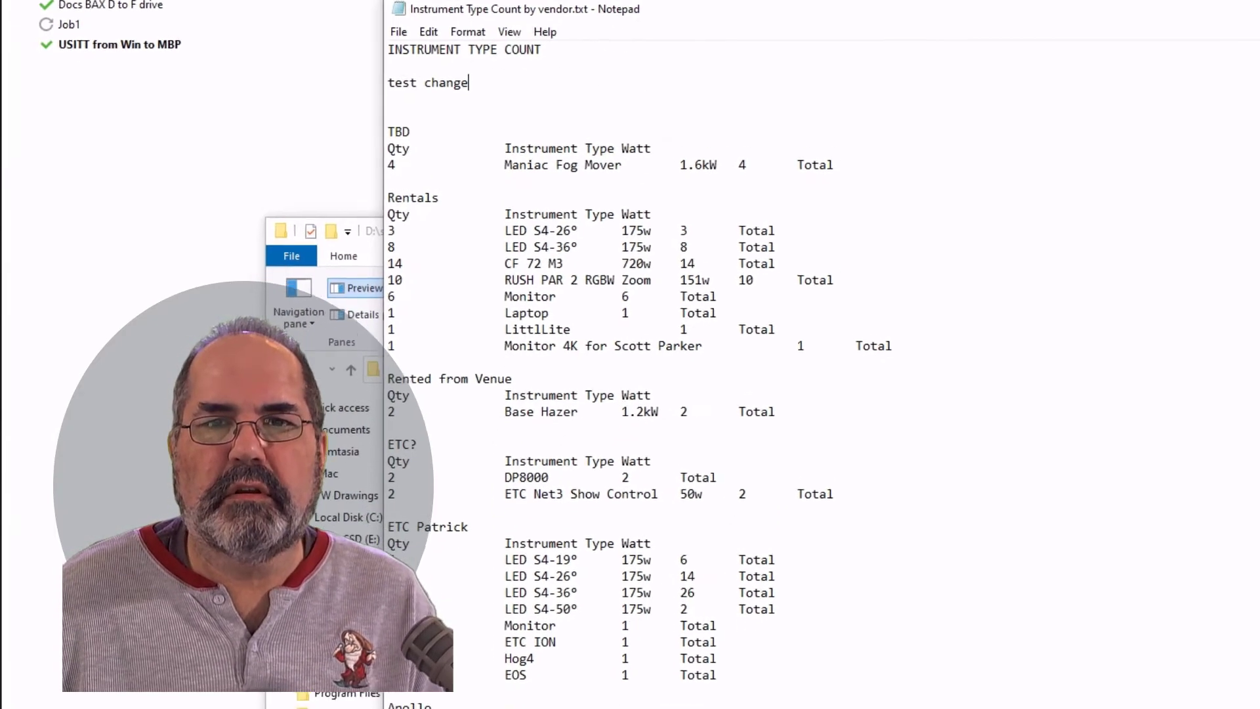